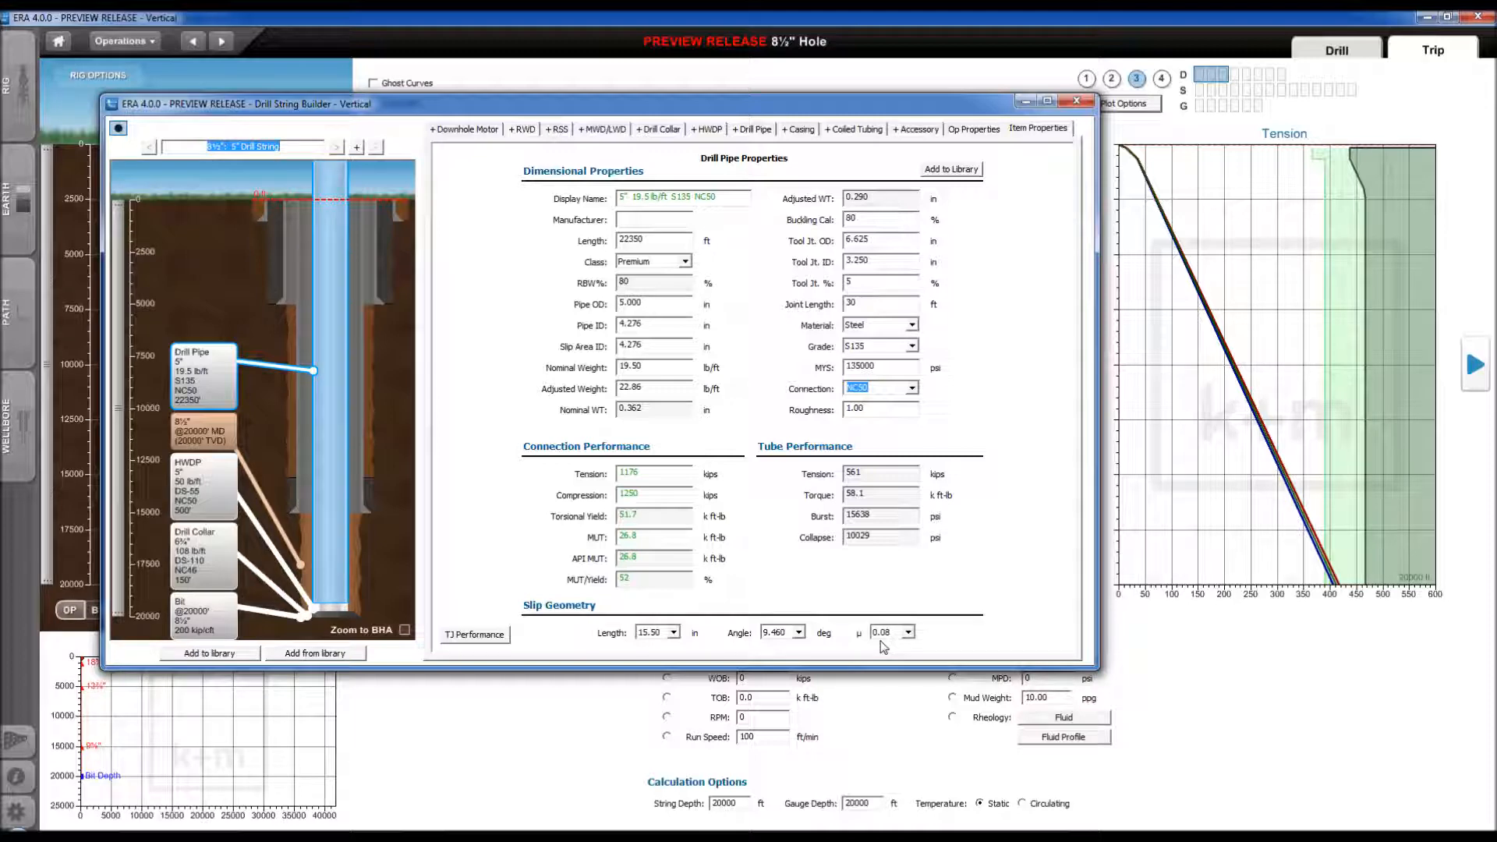
Step: Review the available slip length, slip angle and friction coefficient options in the drill pipe's slip geometry
click(674, 633)
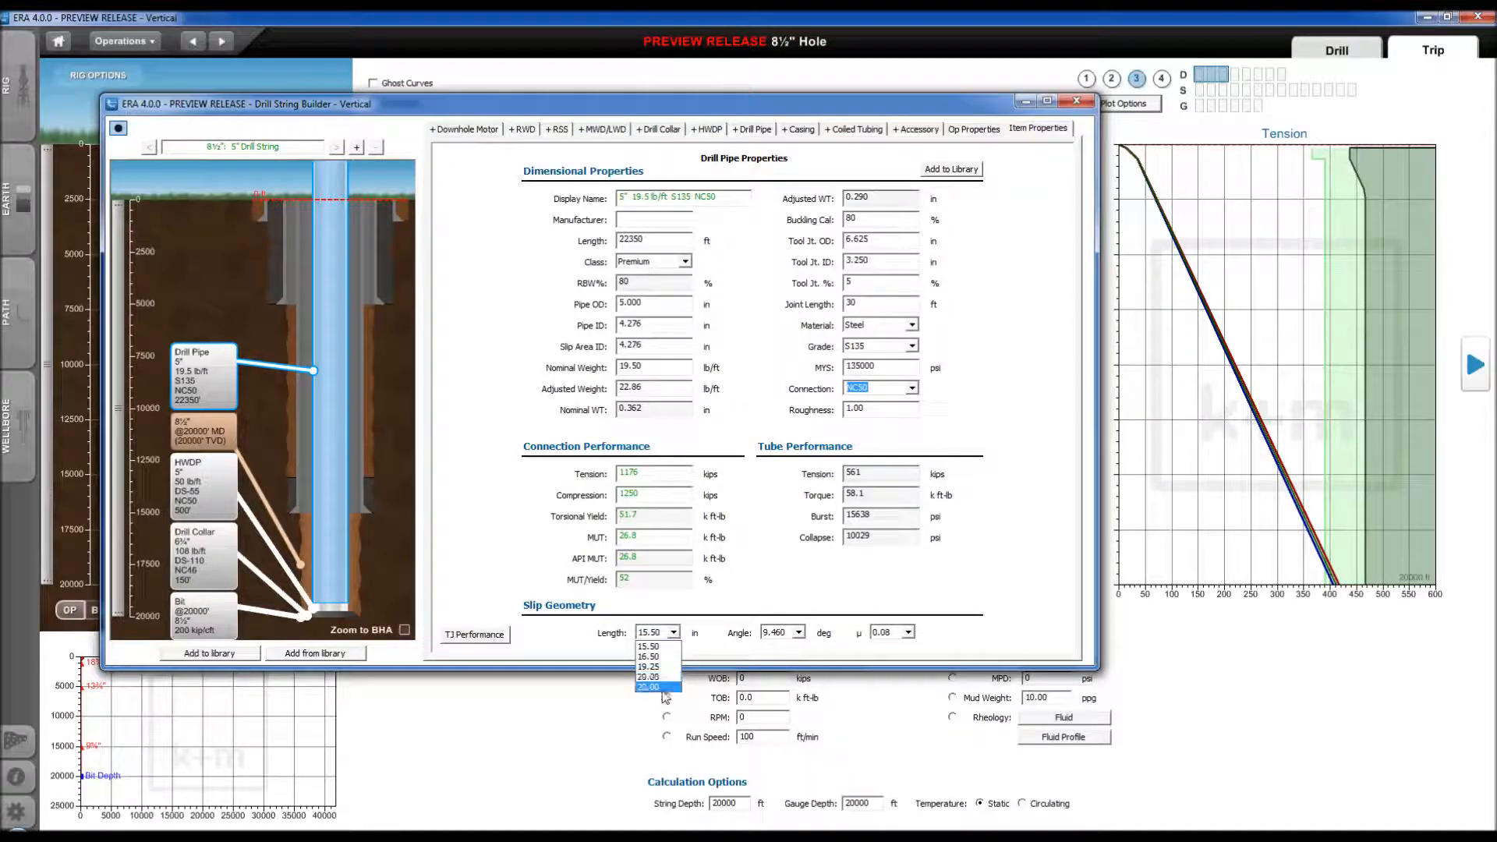
click(728, 646)
click(801, 632)
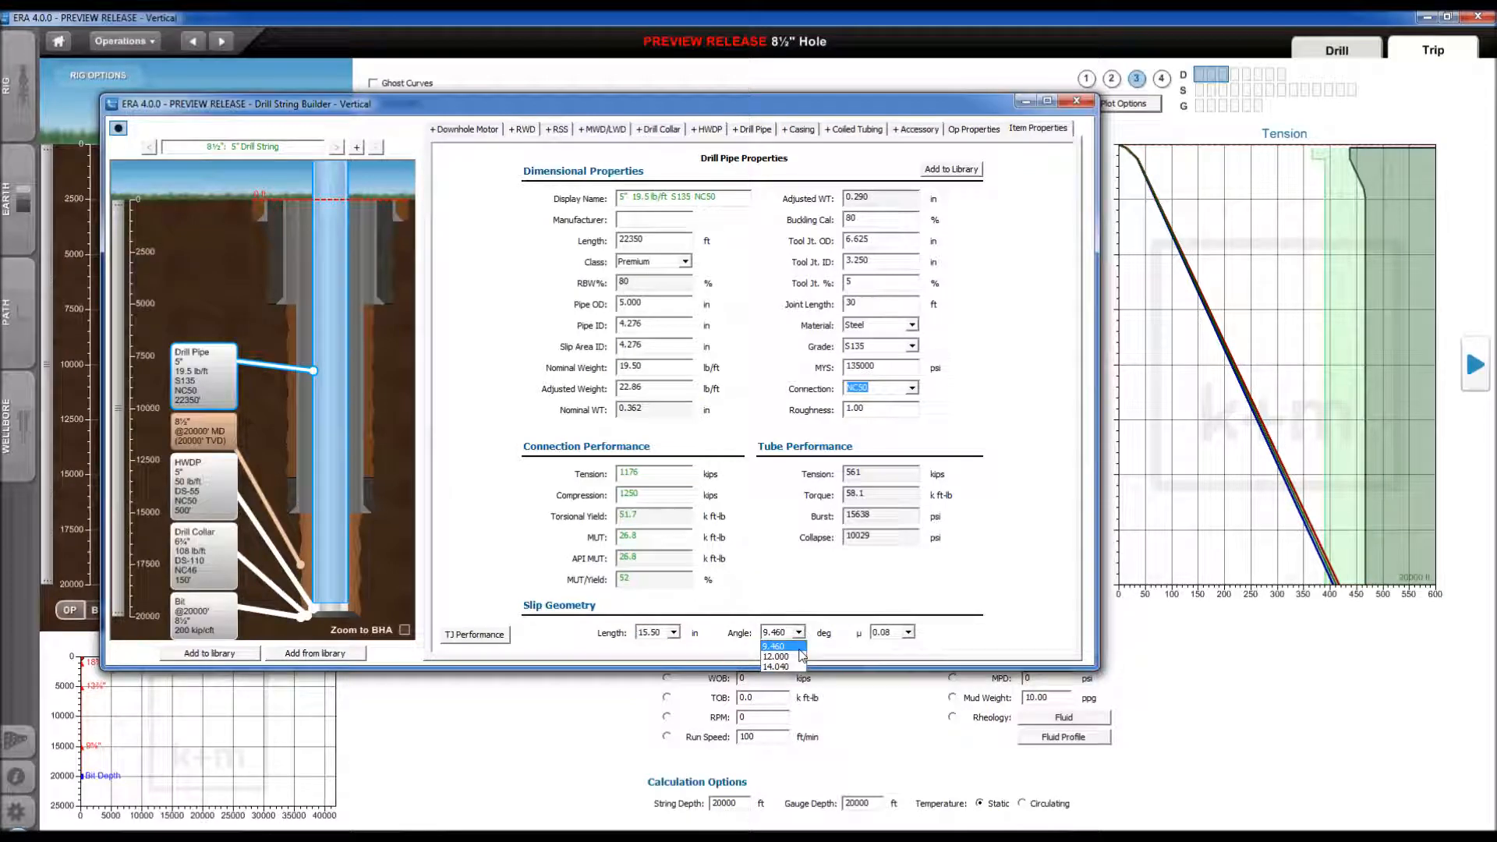
click(843, 654)
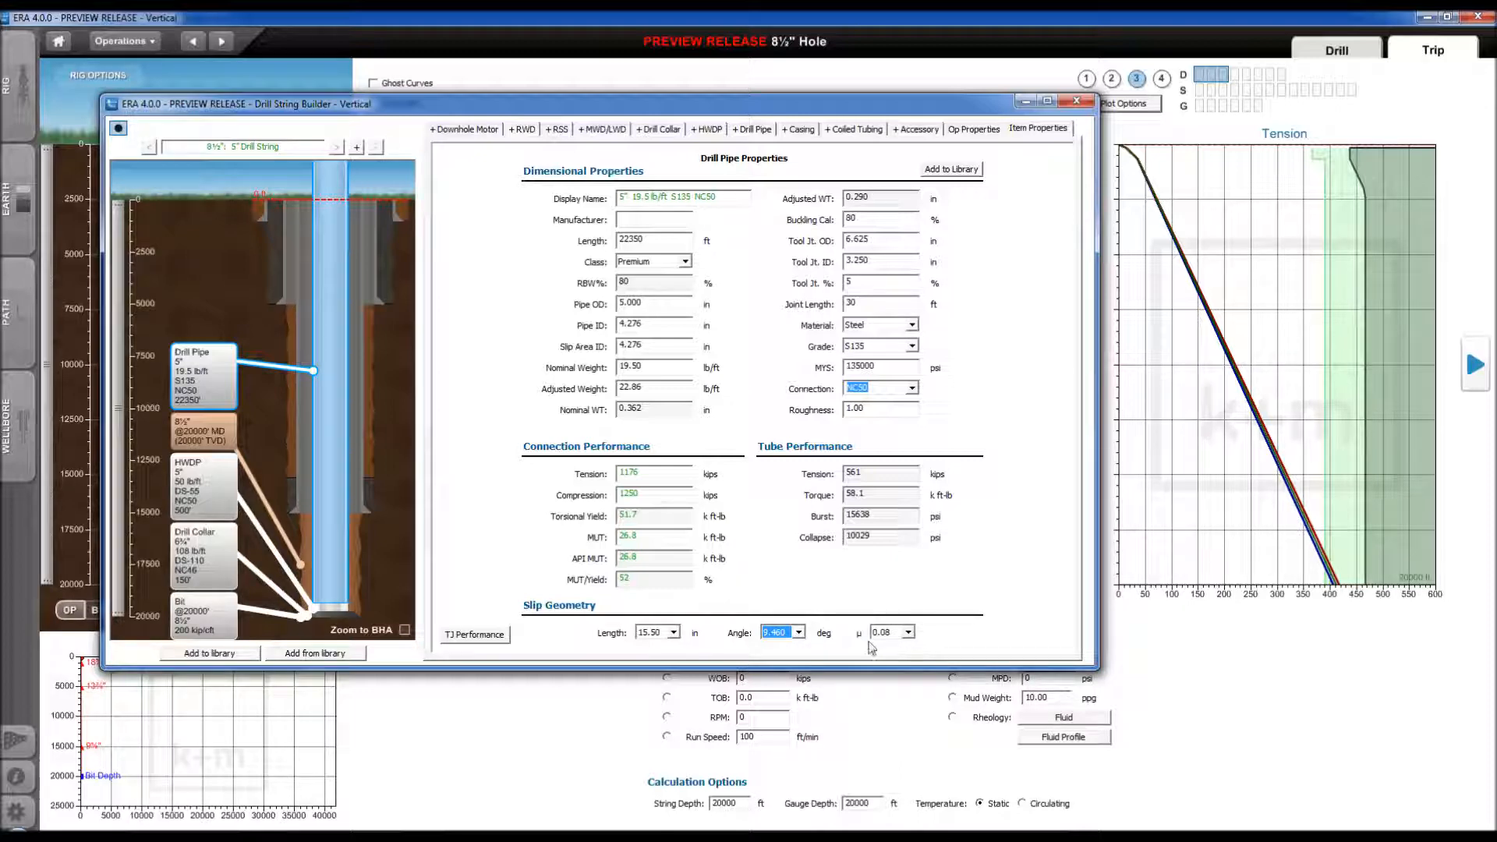
click(908, 633)
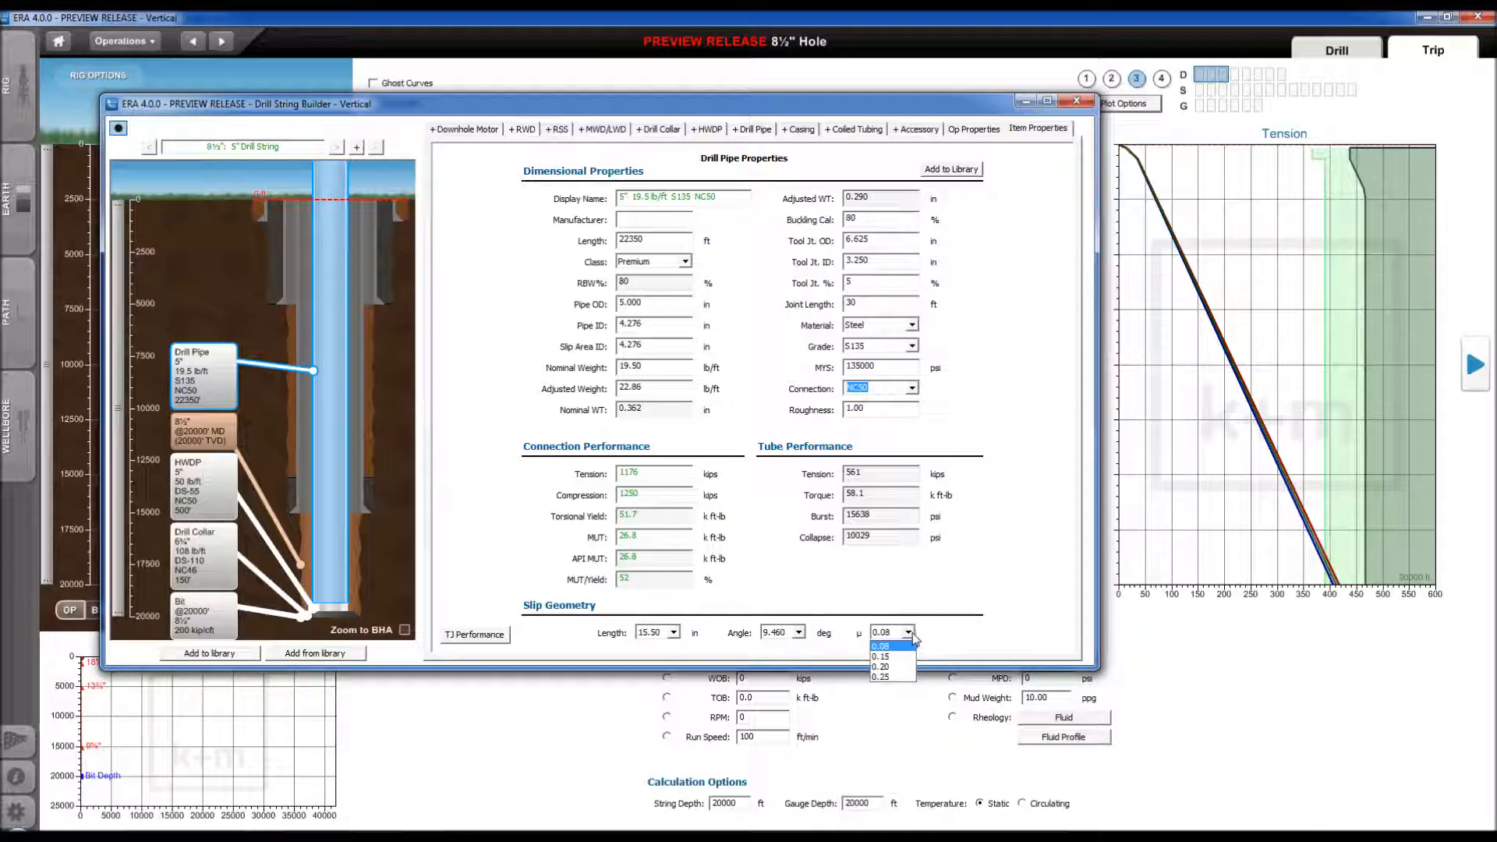
click(909, 632)
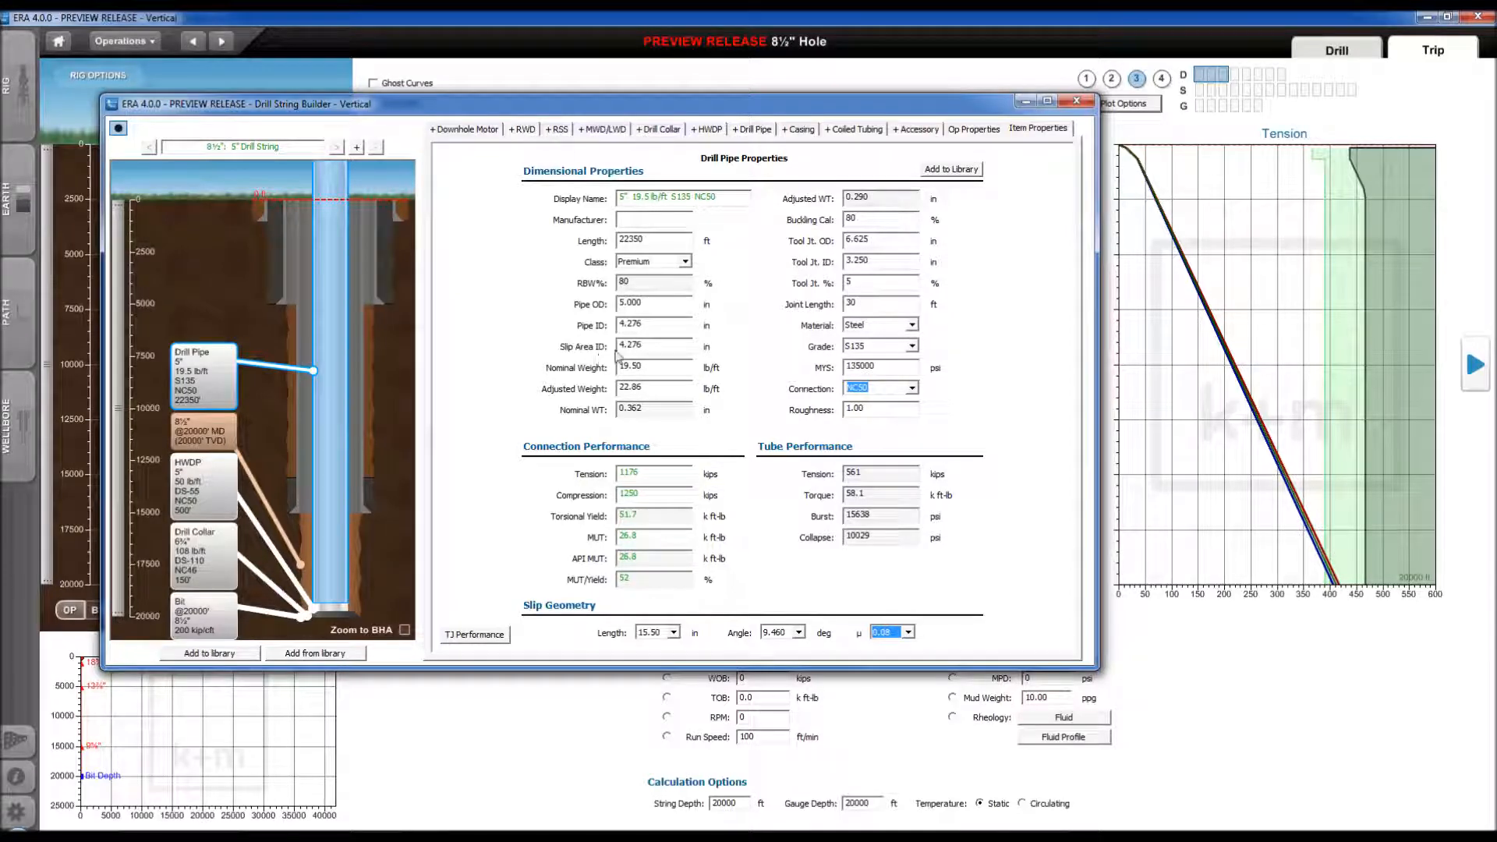
Step: Set the slip length to 22.00 in and the slip angle to 14.040 deg
click(675, 634)
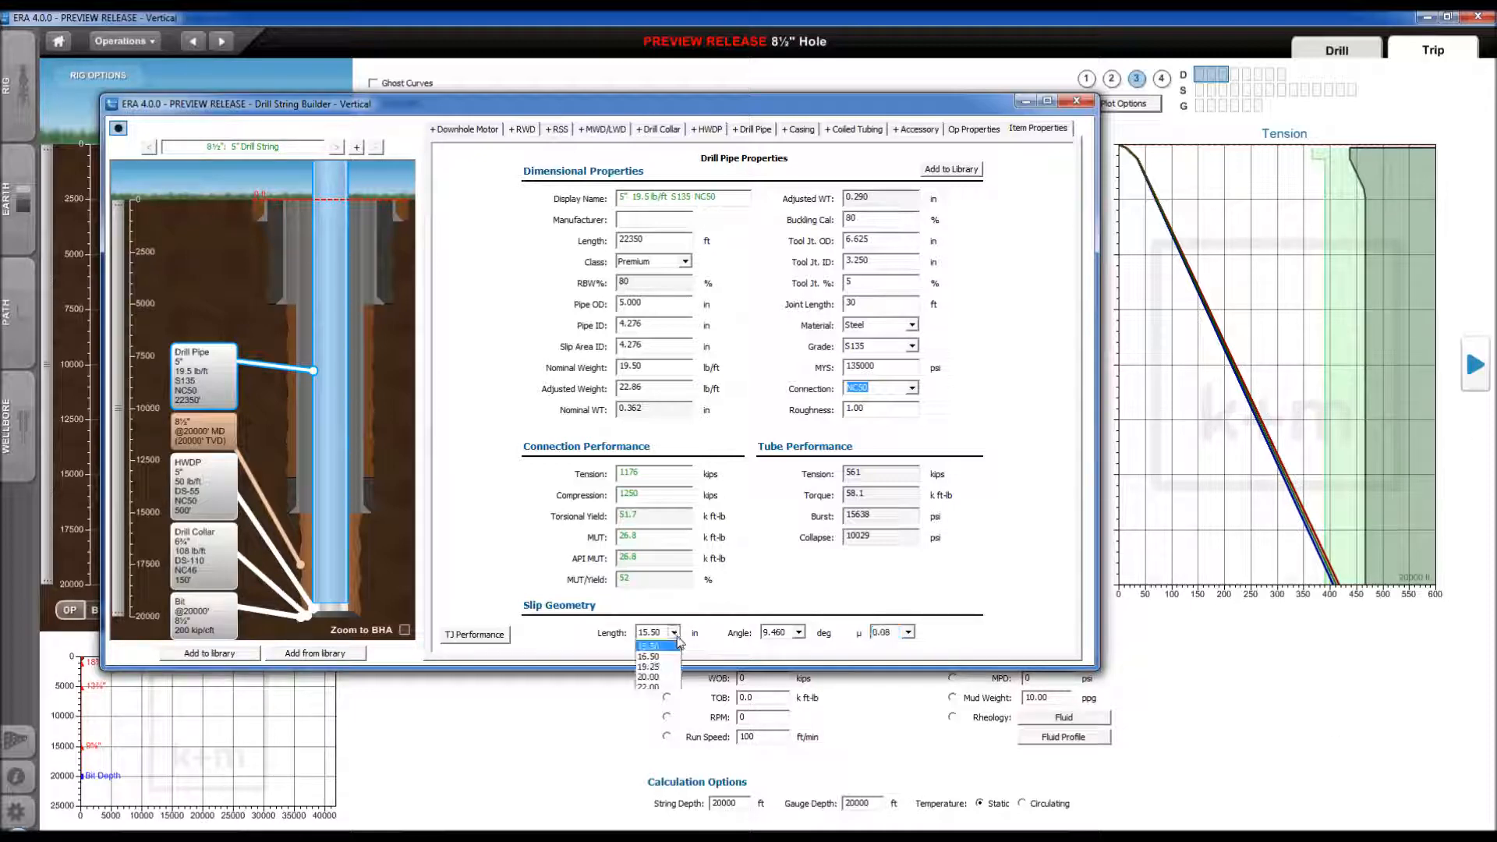
click(659, 687)
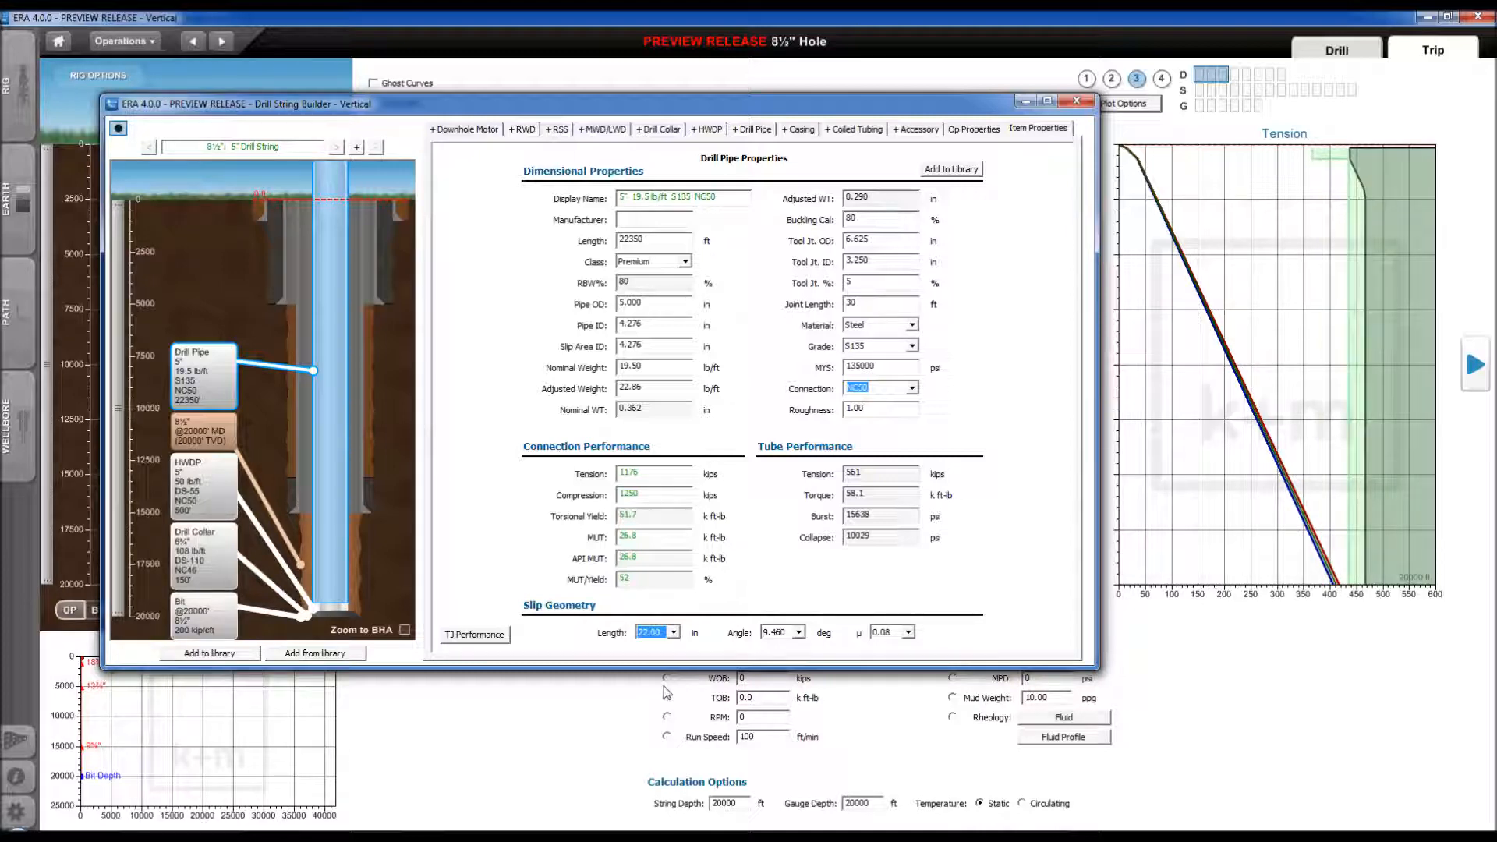
click(799, 632)
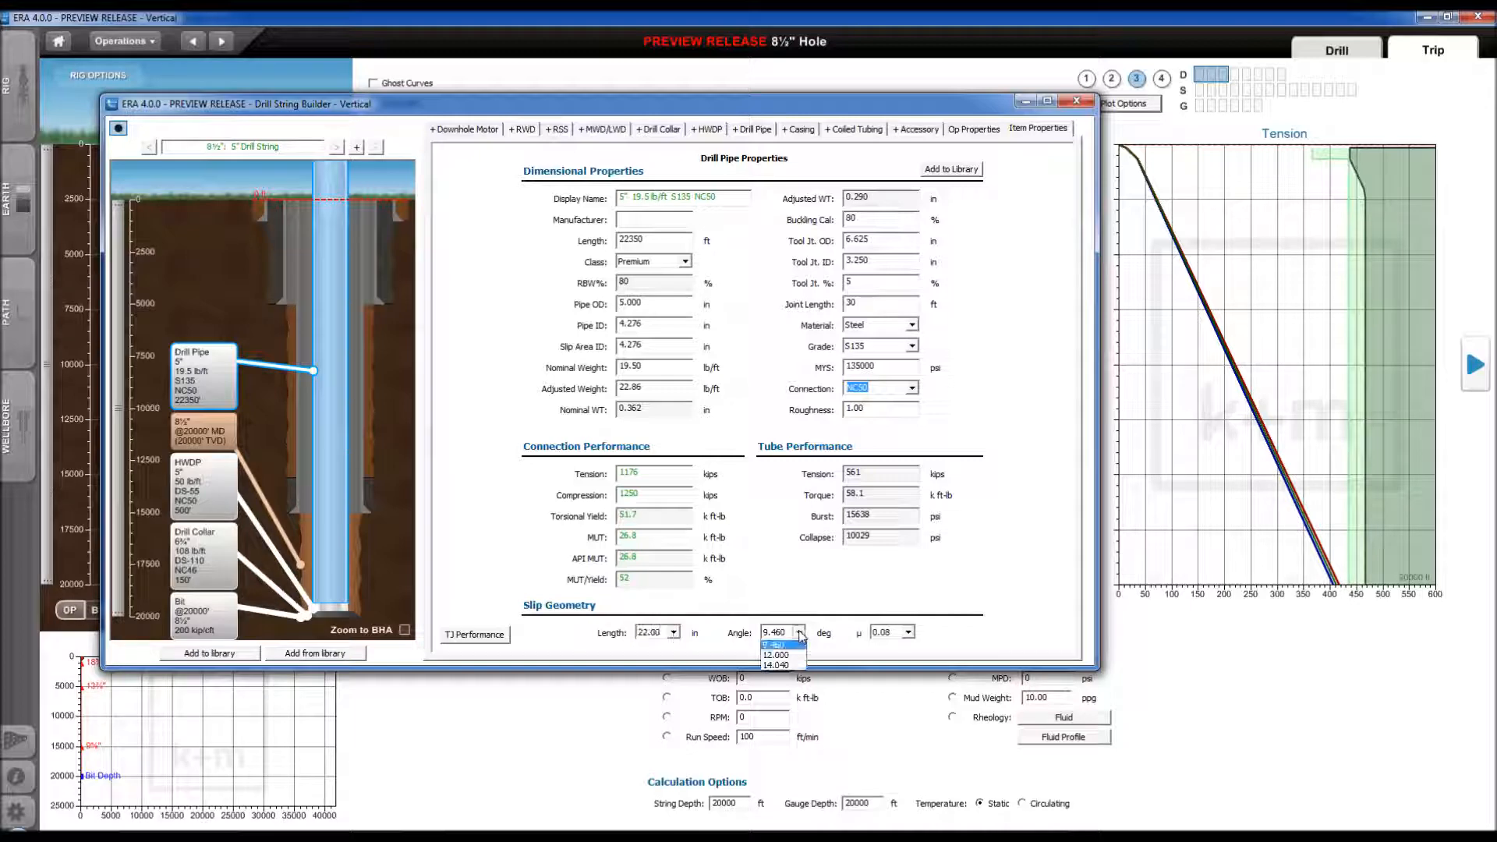
click(784, 667)
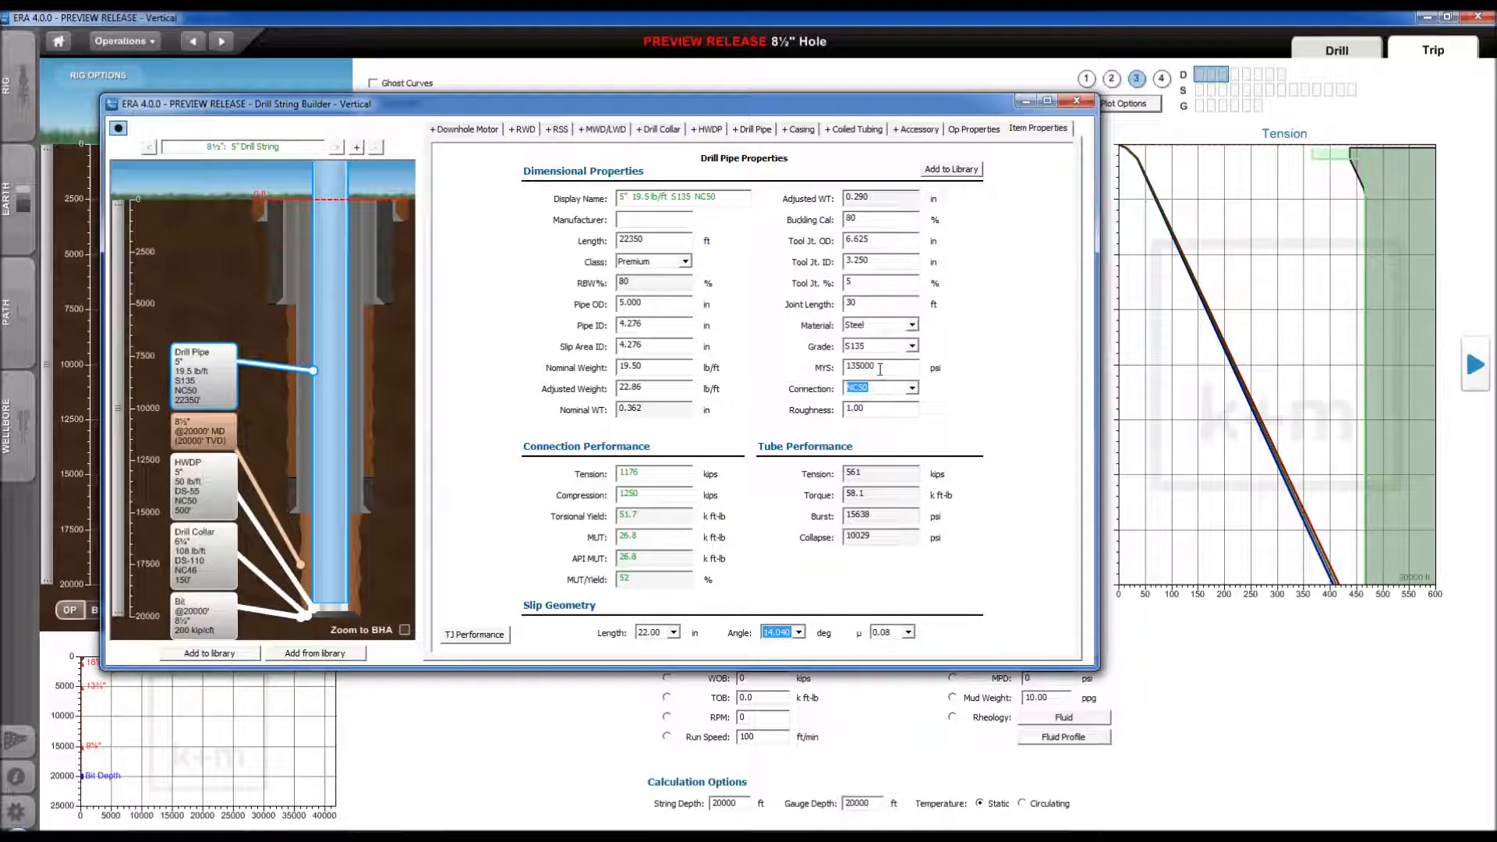
Step: Try a drill pipe MYS of 150000 psi and restore it to 135000 psi
drag(852, 363, 861, 372)
text(5)
key(Return)
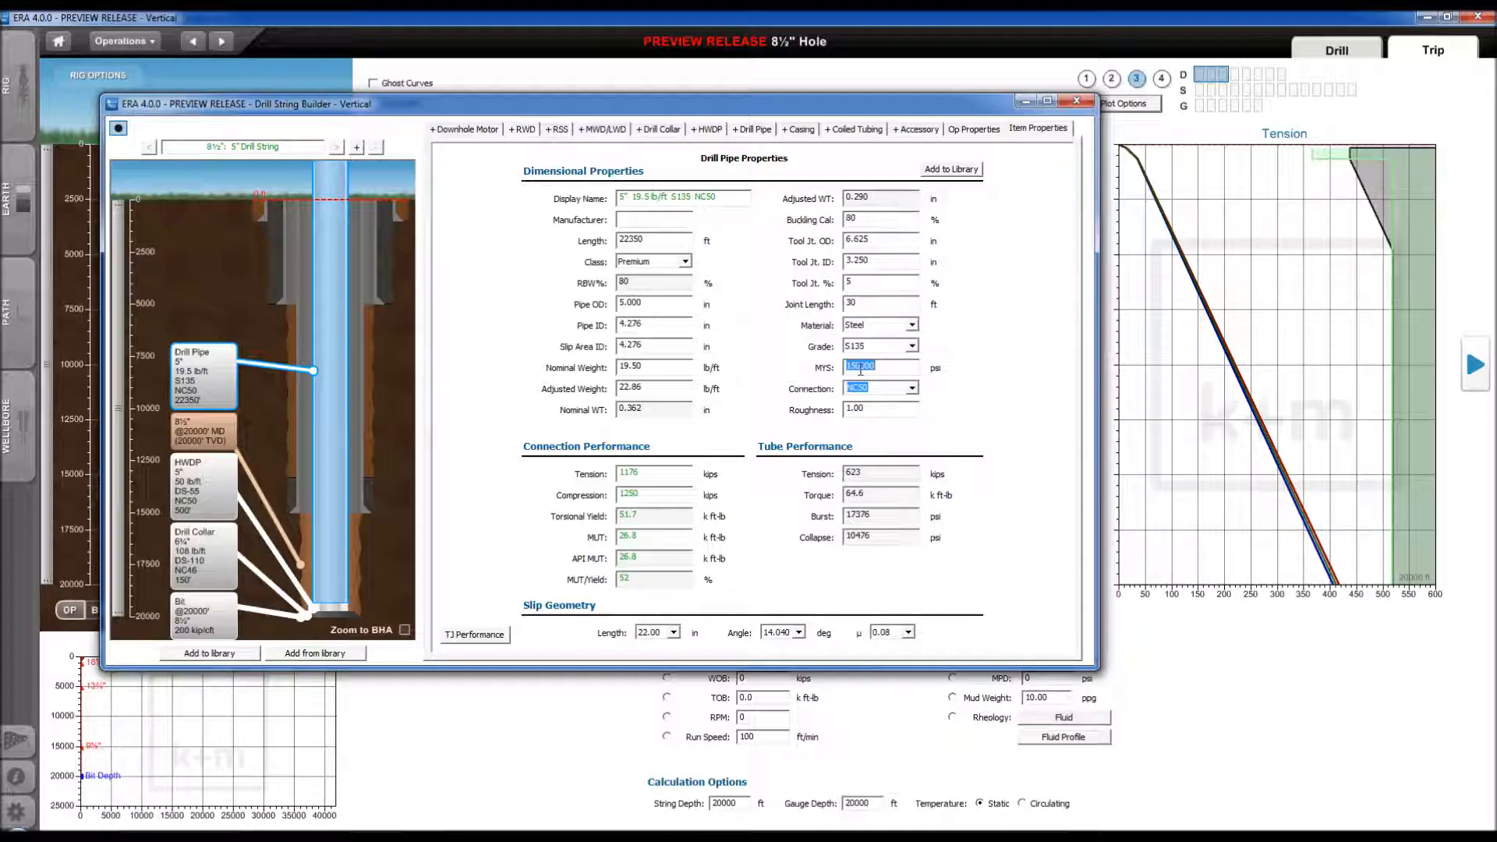
drag(850, 366, 862, 367)
text(35)
key(Return)
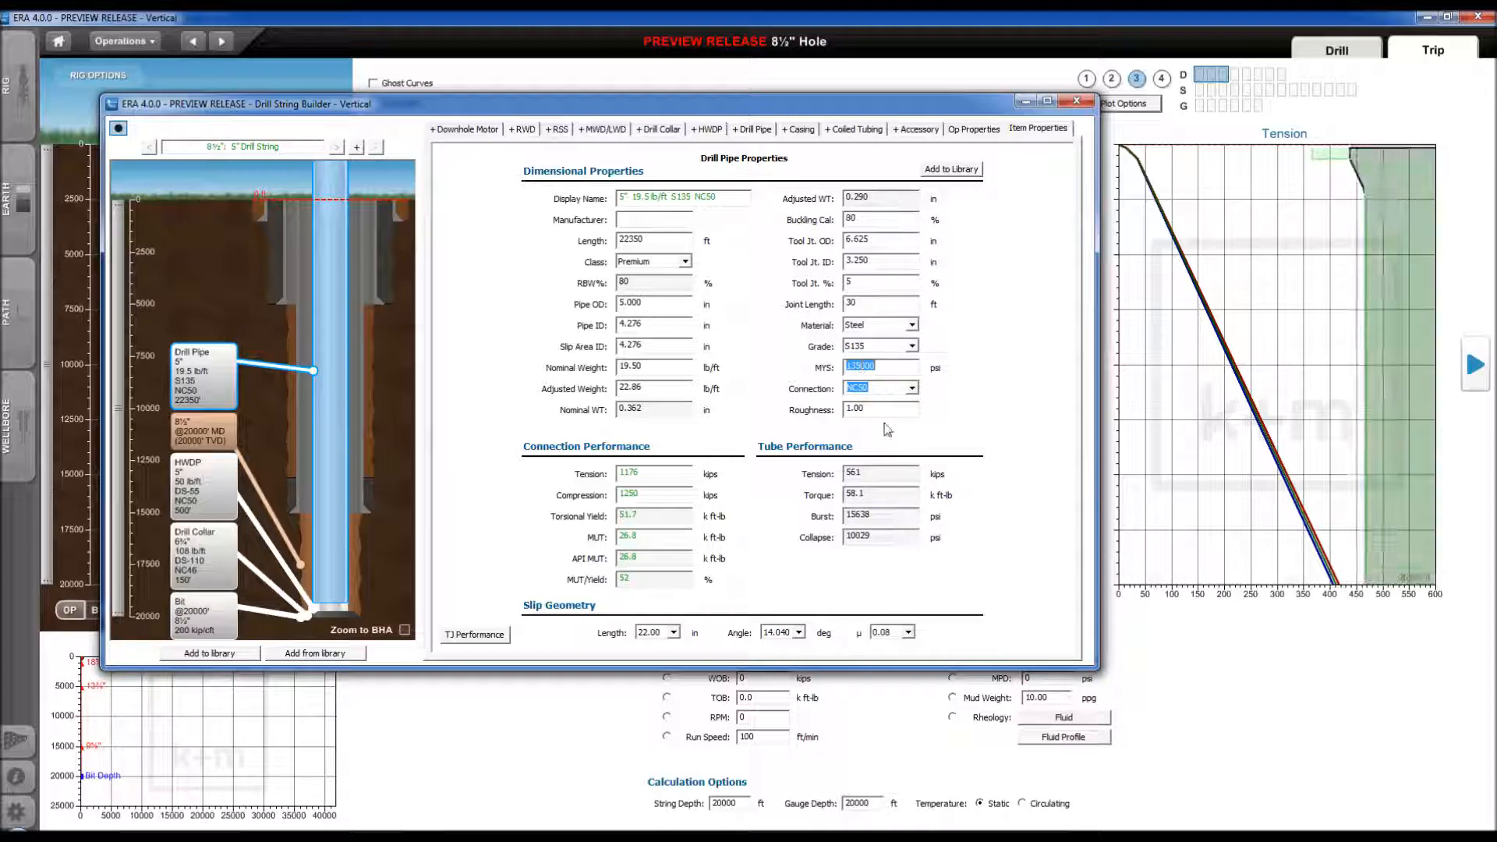
Step: Set the slip length back to 15.50 in and the slip angle back to 9.460 deg
click(674, 633)
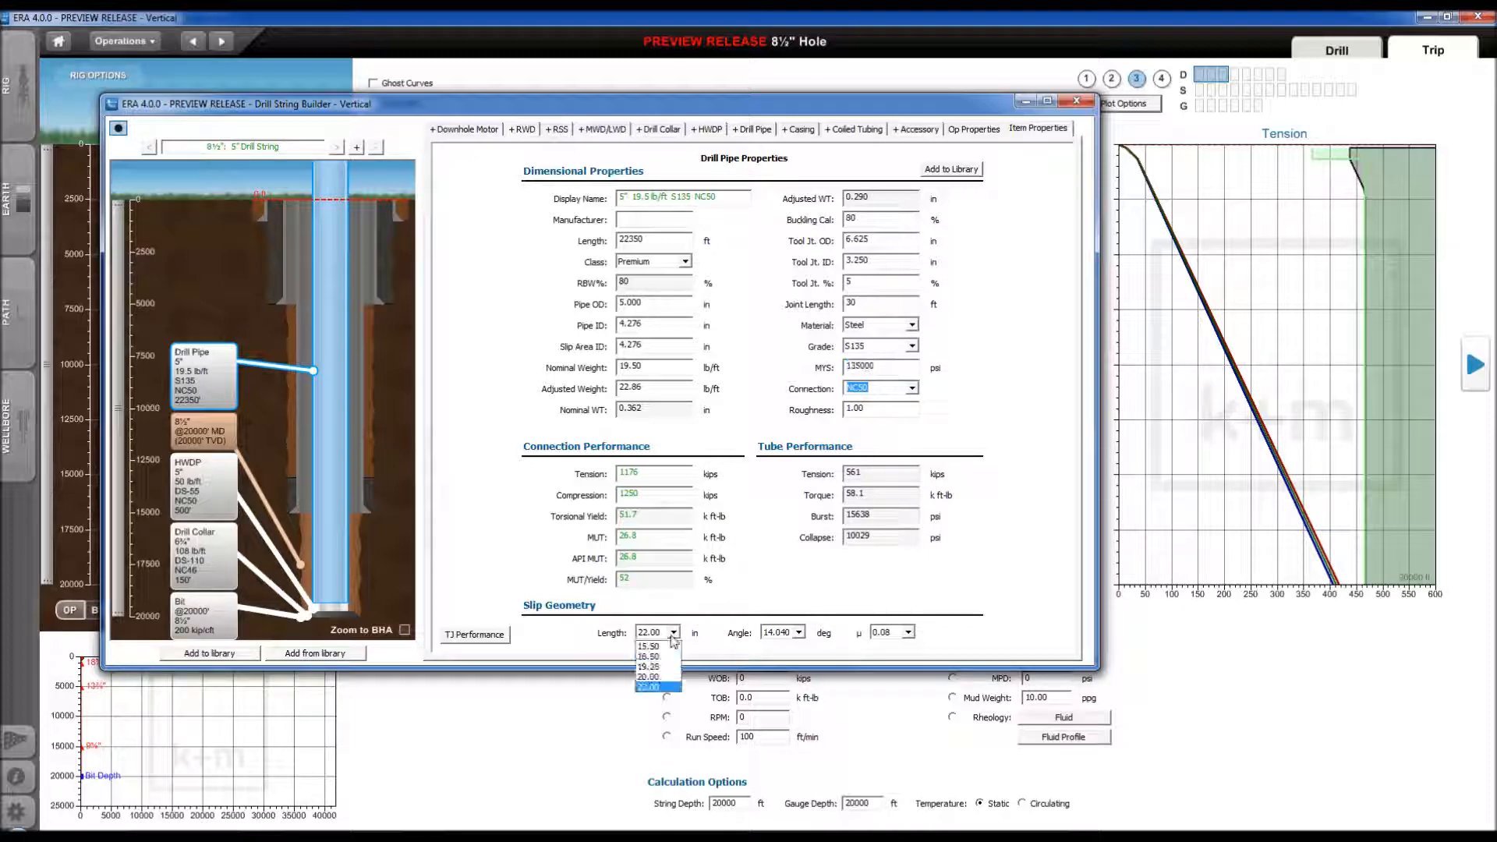
click(654, 654)
click(799, 632)
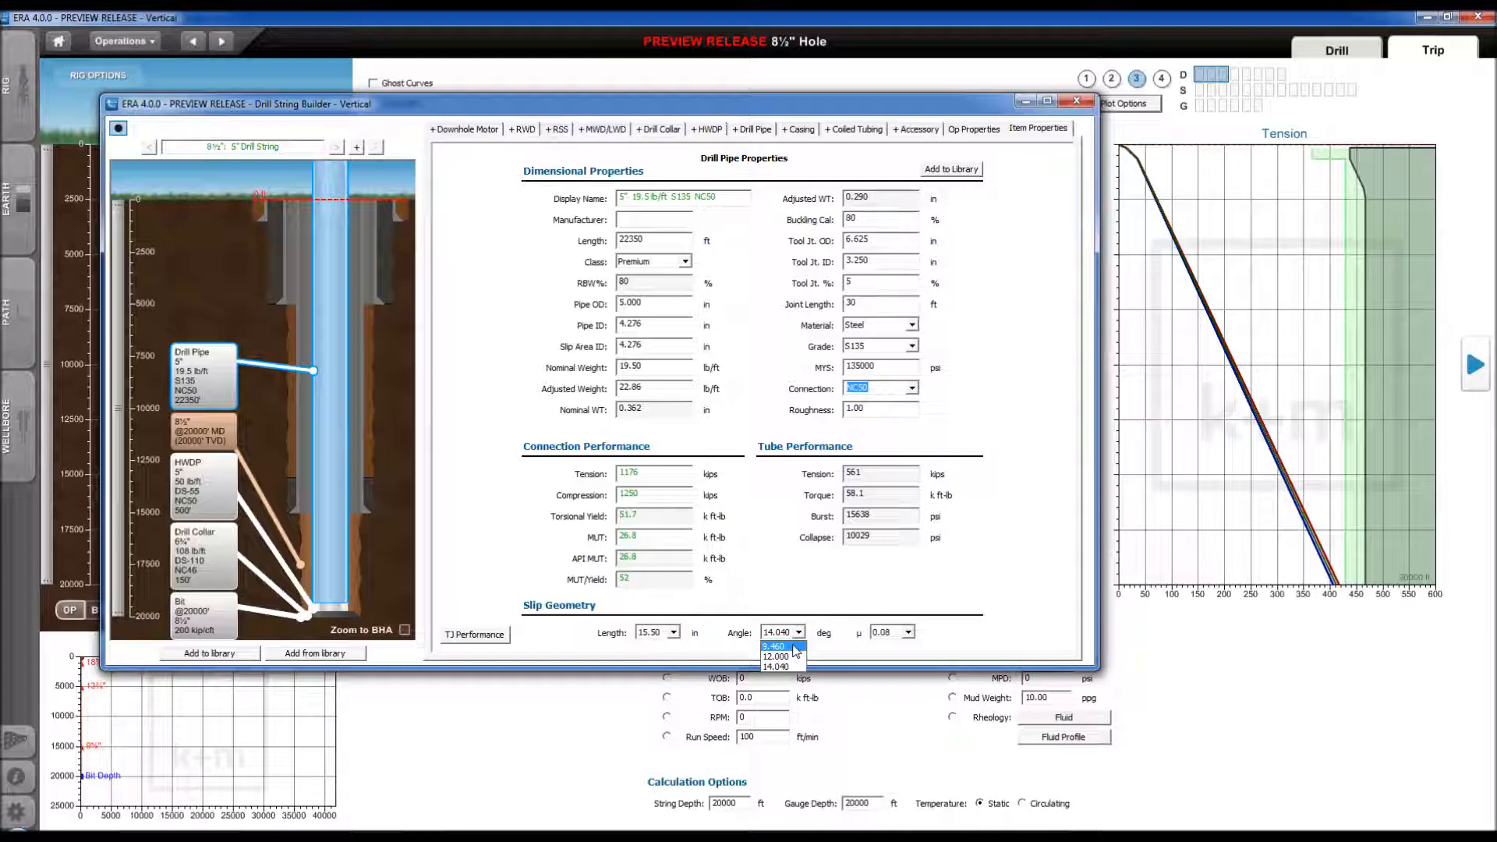
click(776, 655)
mouse_move(1328, 559)
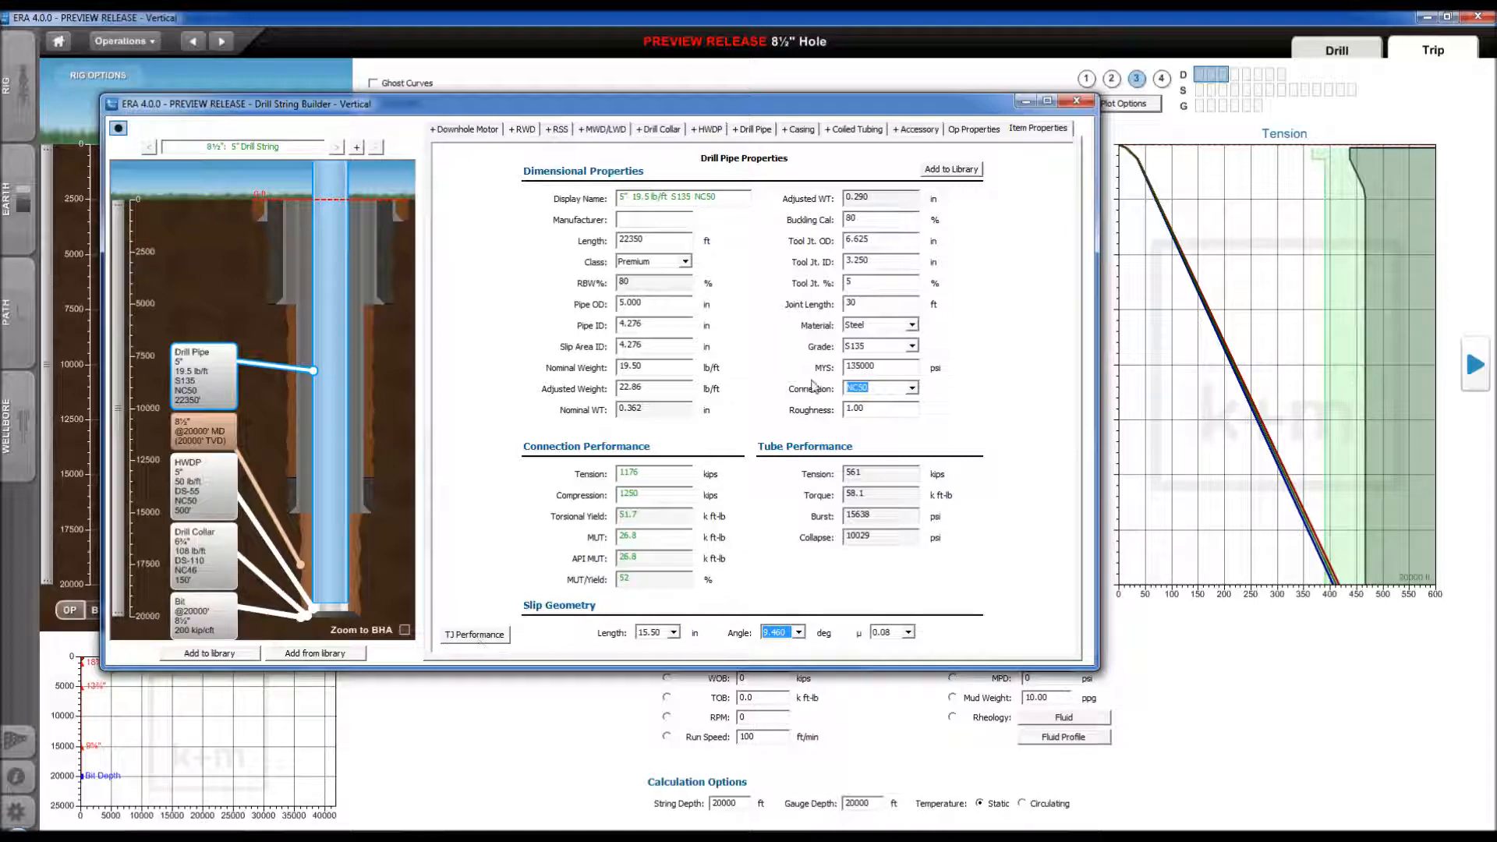
Step: Browse the available drill pipe connection types and keep NC50 selected
click(912, 388)
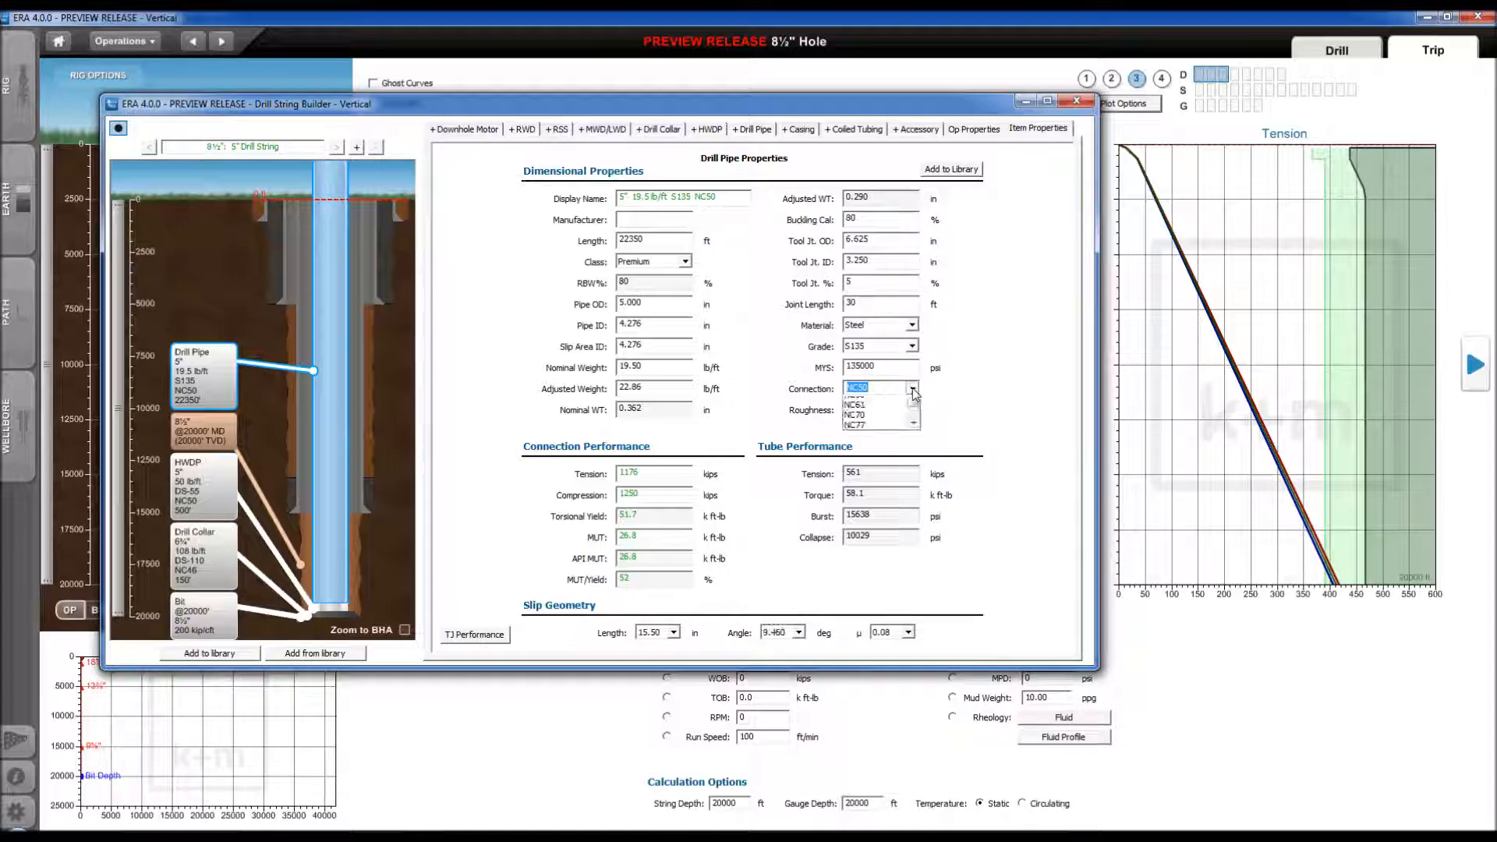
drag(913, 420, 913, 433)
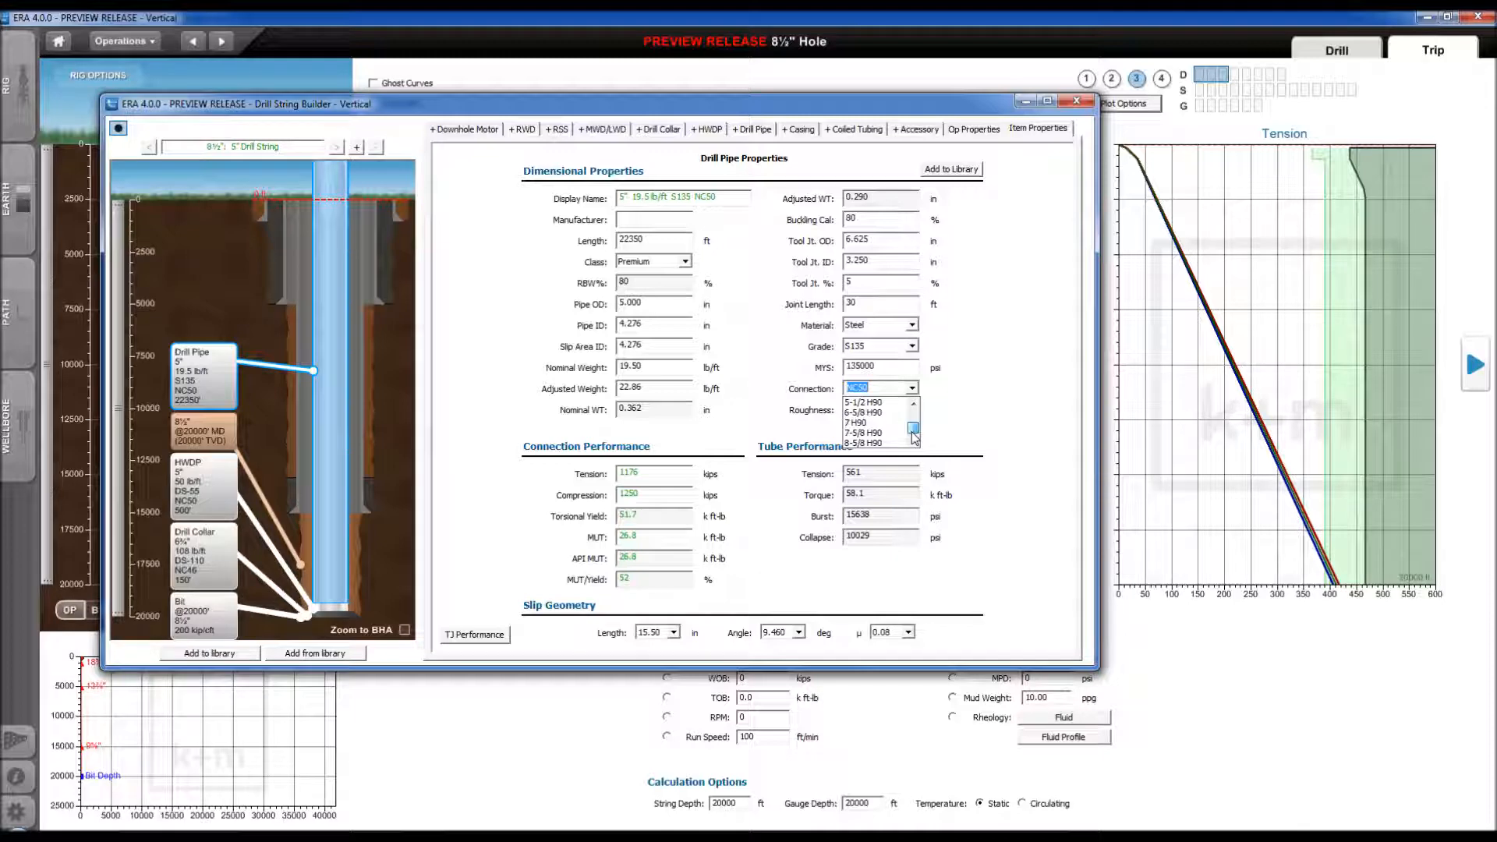
drag(915, 438, 915, 421)
click(914, 442)
click(913, 442)
click(914, 442)
click(914, 442)
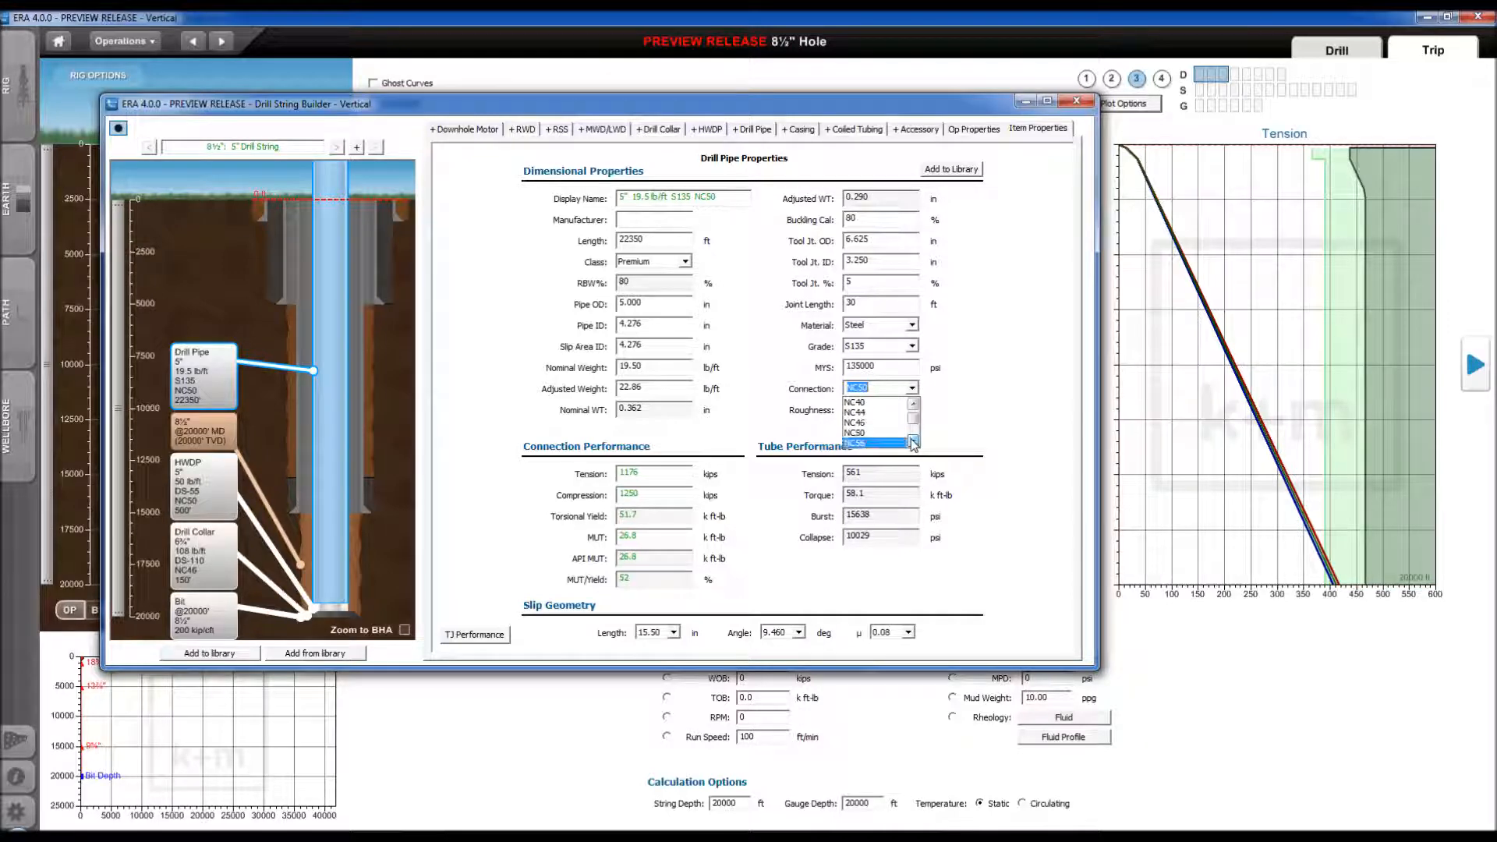
click(863, 434)
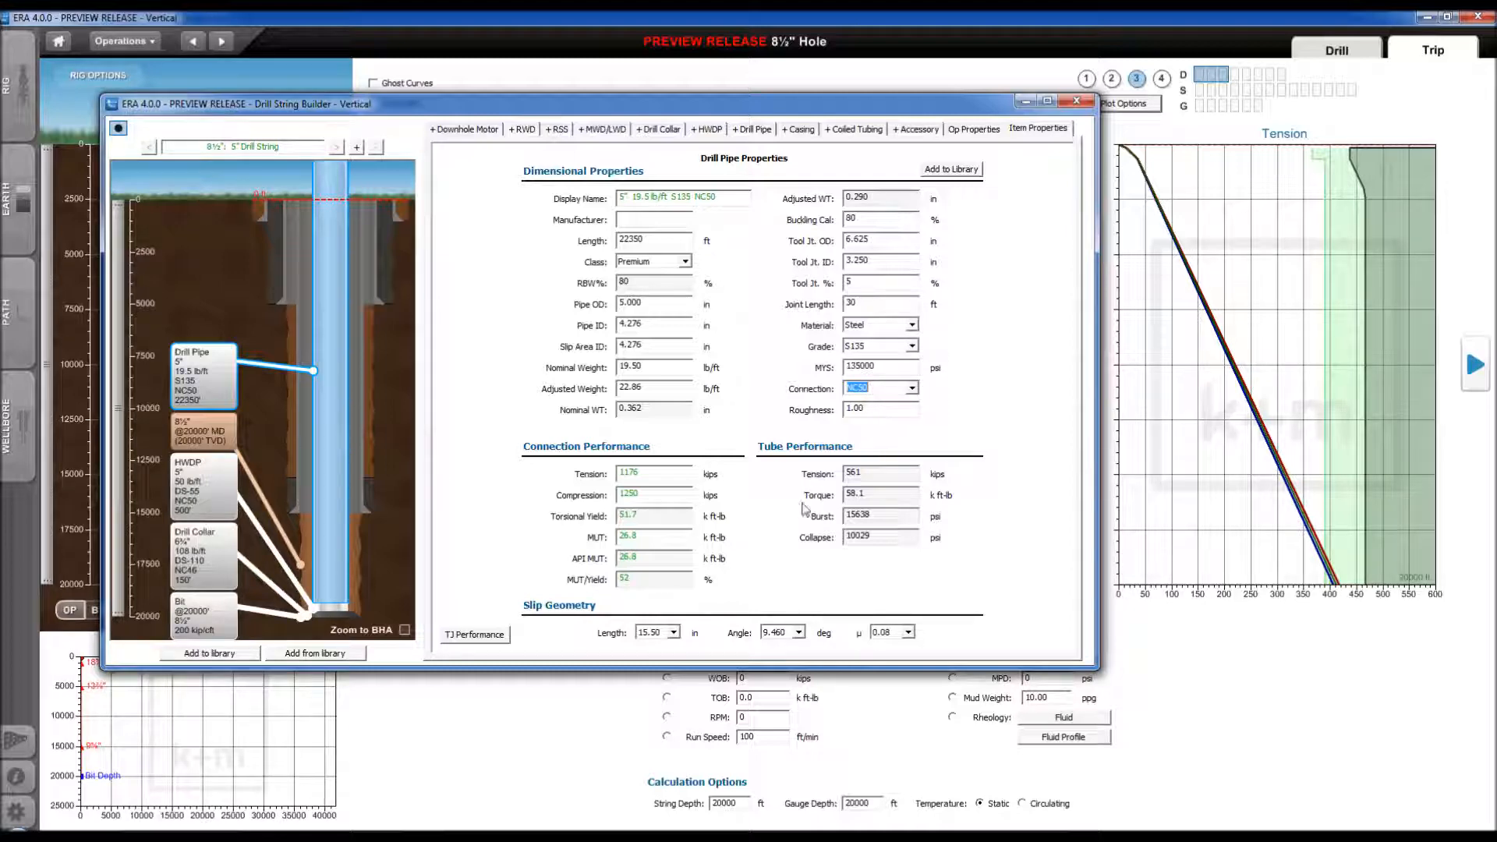
Step: Open the drill pipe's tool joint performance view and examine the limit lines of the tension and torque envelope
click(475, 635)
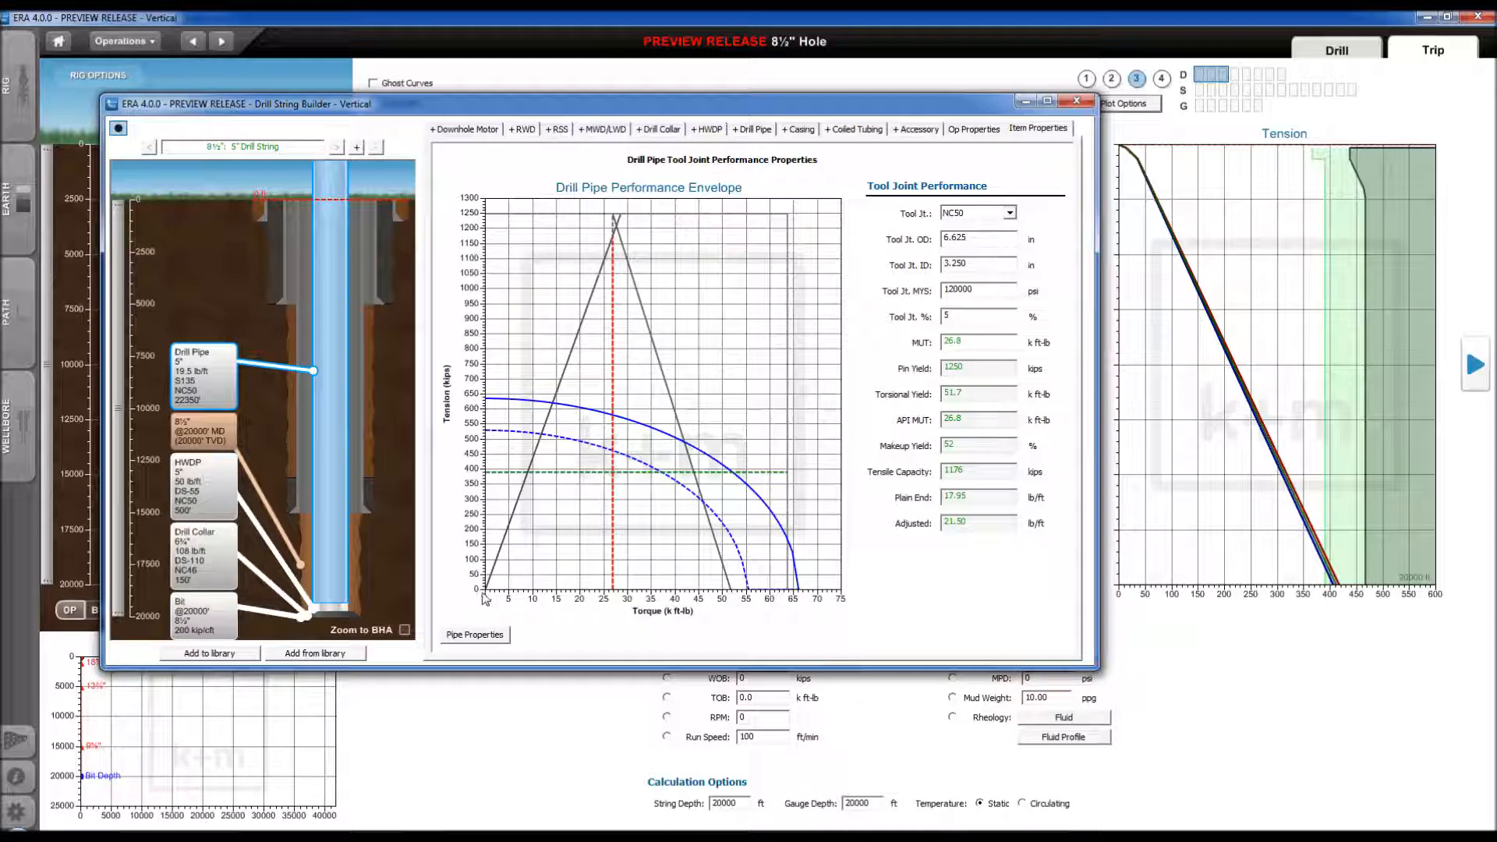
mouse_move(636, 227)
mouse_move(734, 596)
mouse_move(632, 248)
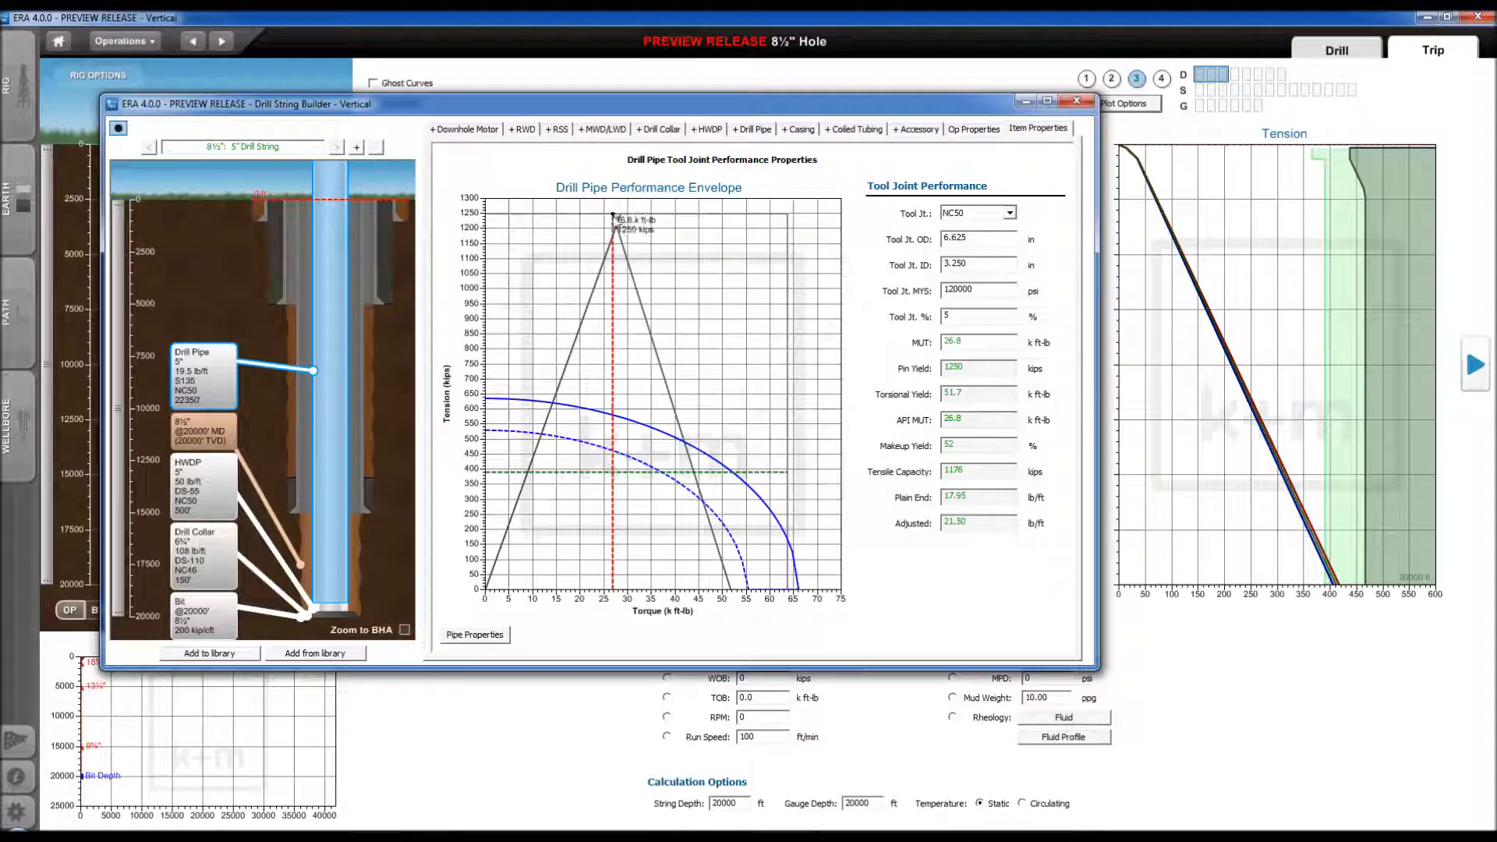
Step: Set the tool joint's make-up torque (MUT) to 35 k ft-lb and inspect its line on the performance envelope
drag(987, 341, 913, 337)
text(3)
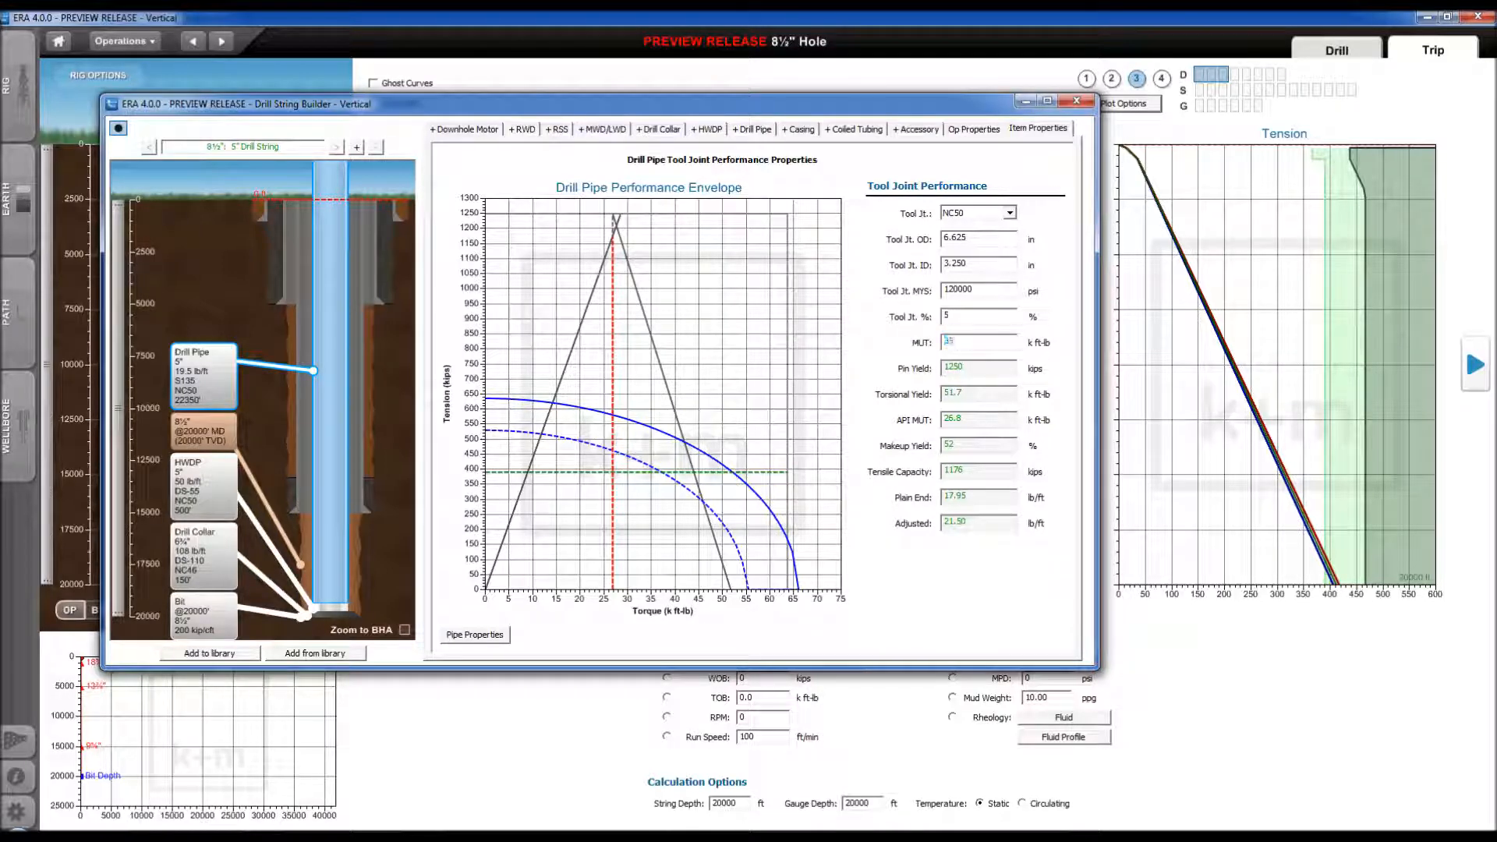
text(5)
key(Return)
mouse_move(653, 590)
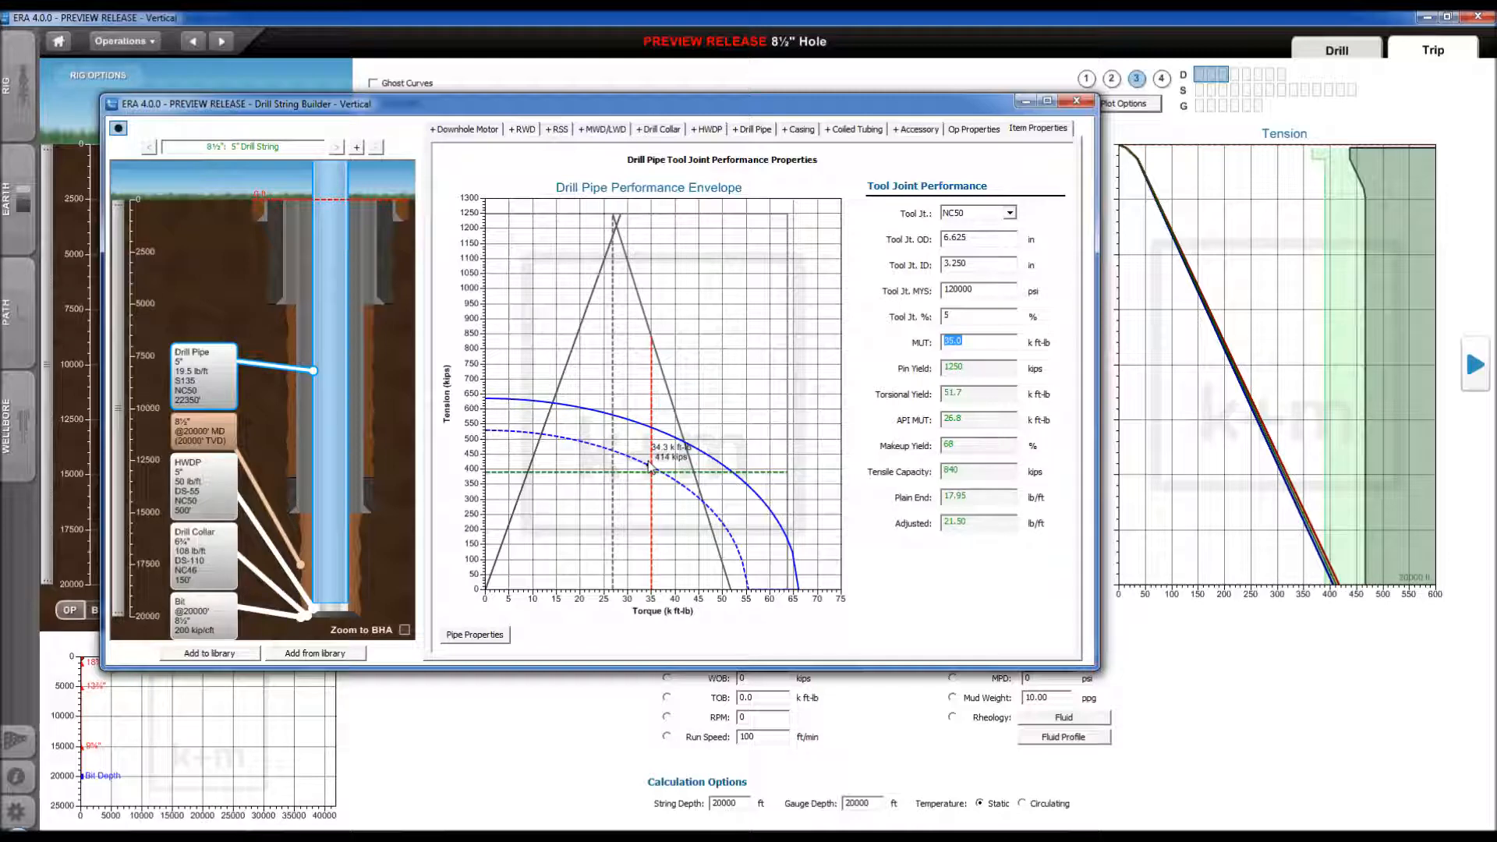
Step: Check the design factors in the program settings, close them, and inspect the torque limits on the performance envelope
click(16, 811)
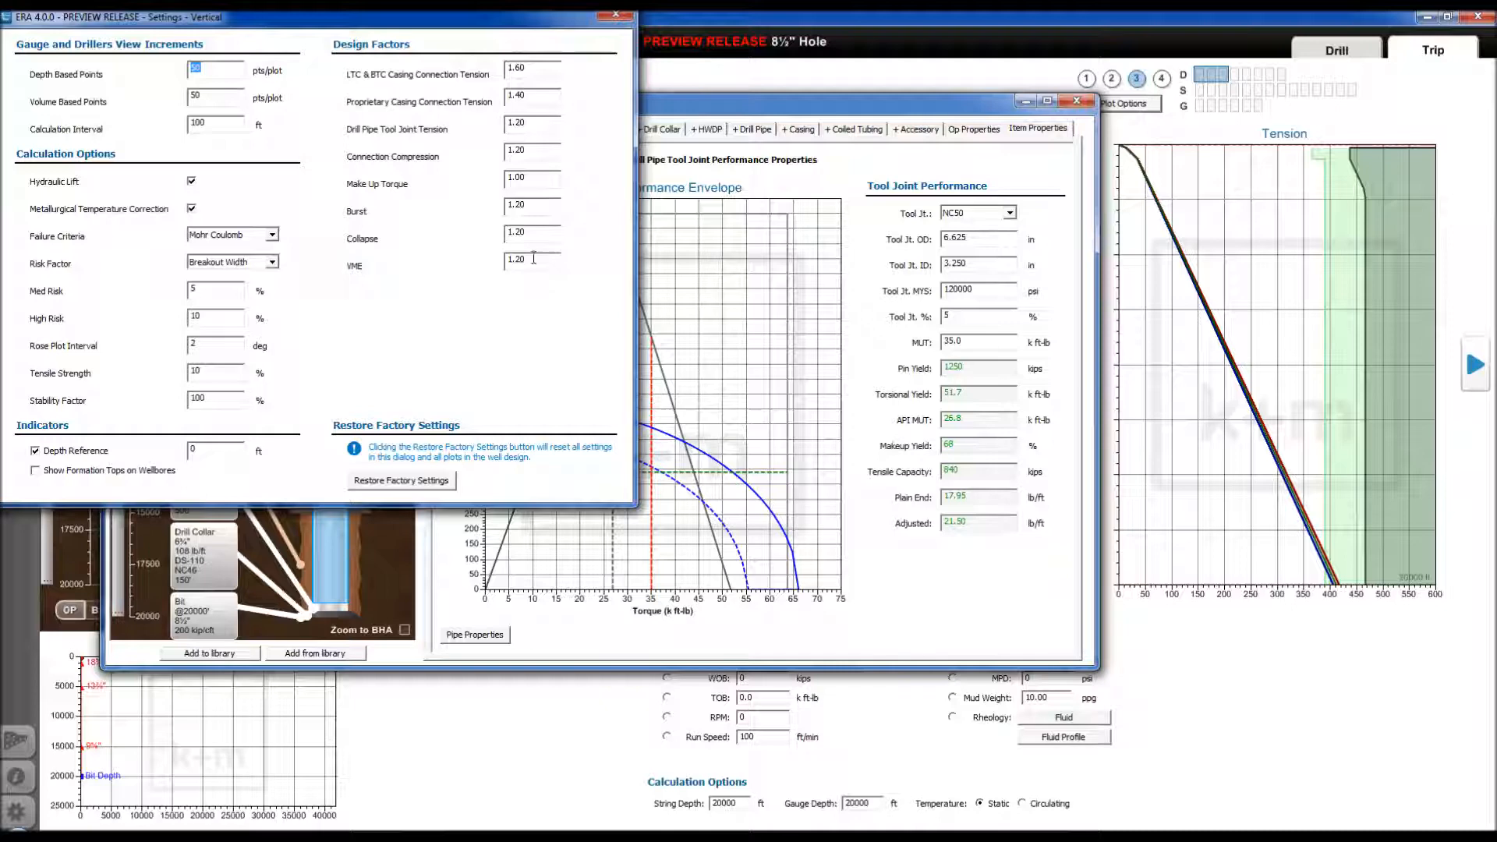
click(616, 15)
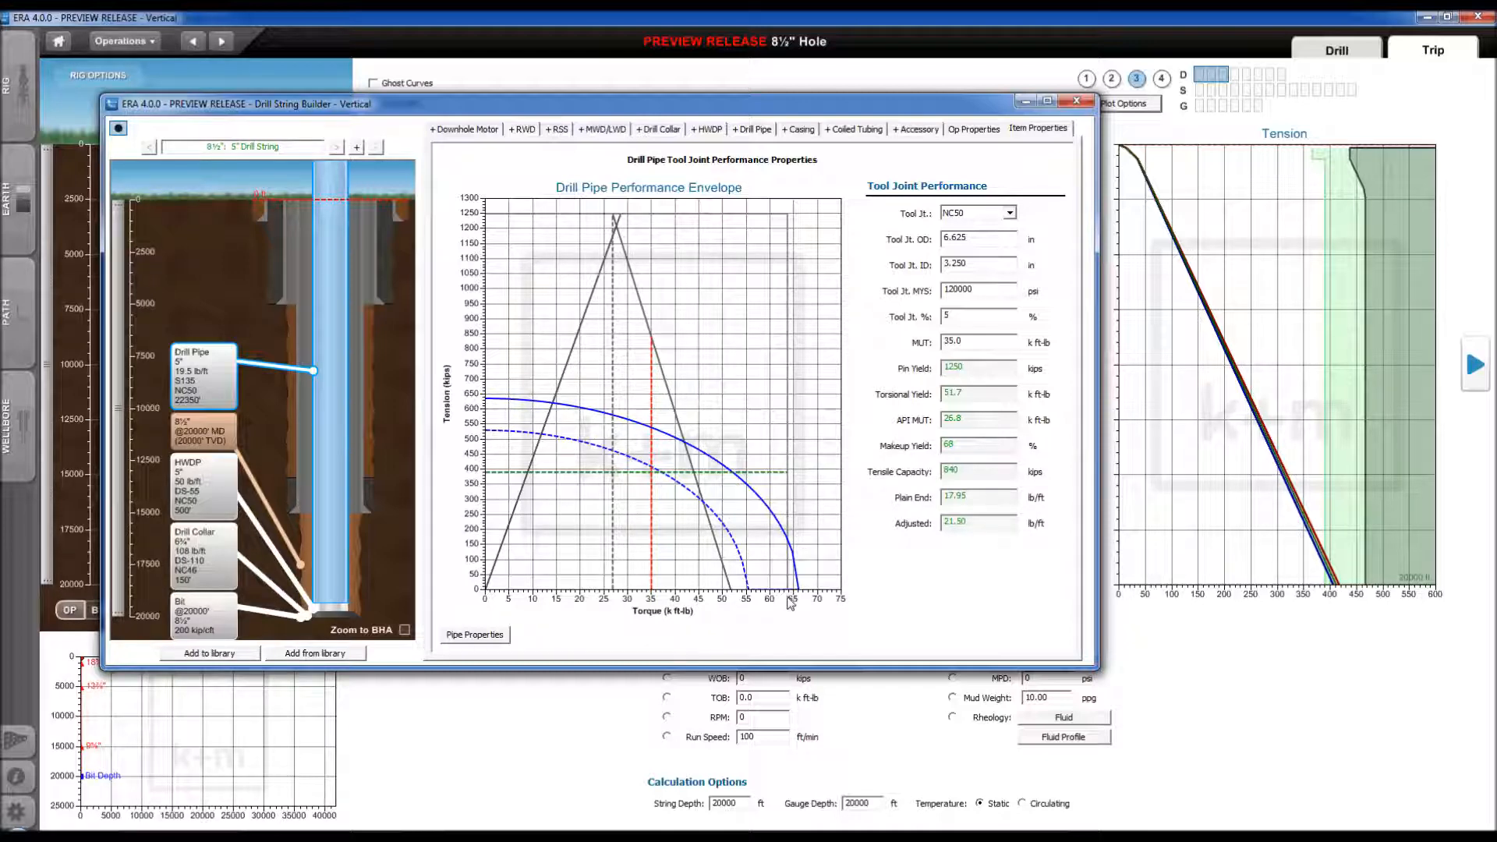
mouse_move(798, 551)
mouse_move(733, 597)
Step: Set the tool joint OD to 6.250 in and inspect the resulting performance envelope
drag(951, 238, 981, 239)
text(5)
key(Return)
text(6.25)
key(Return)
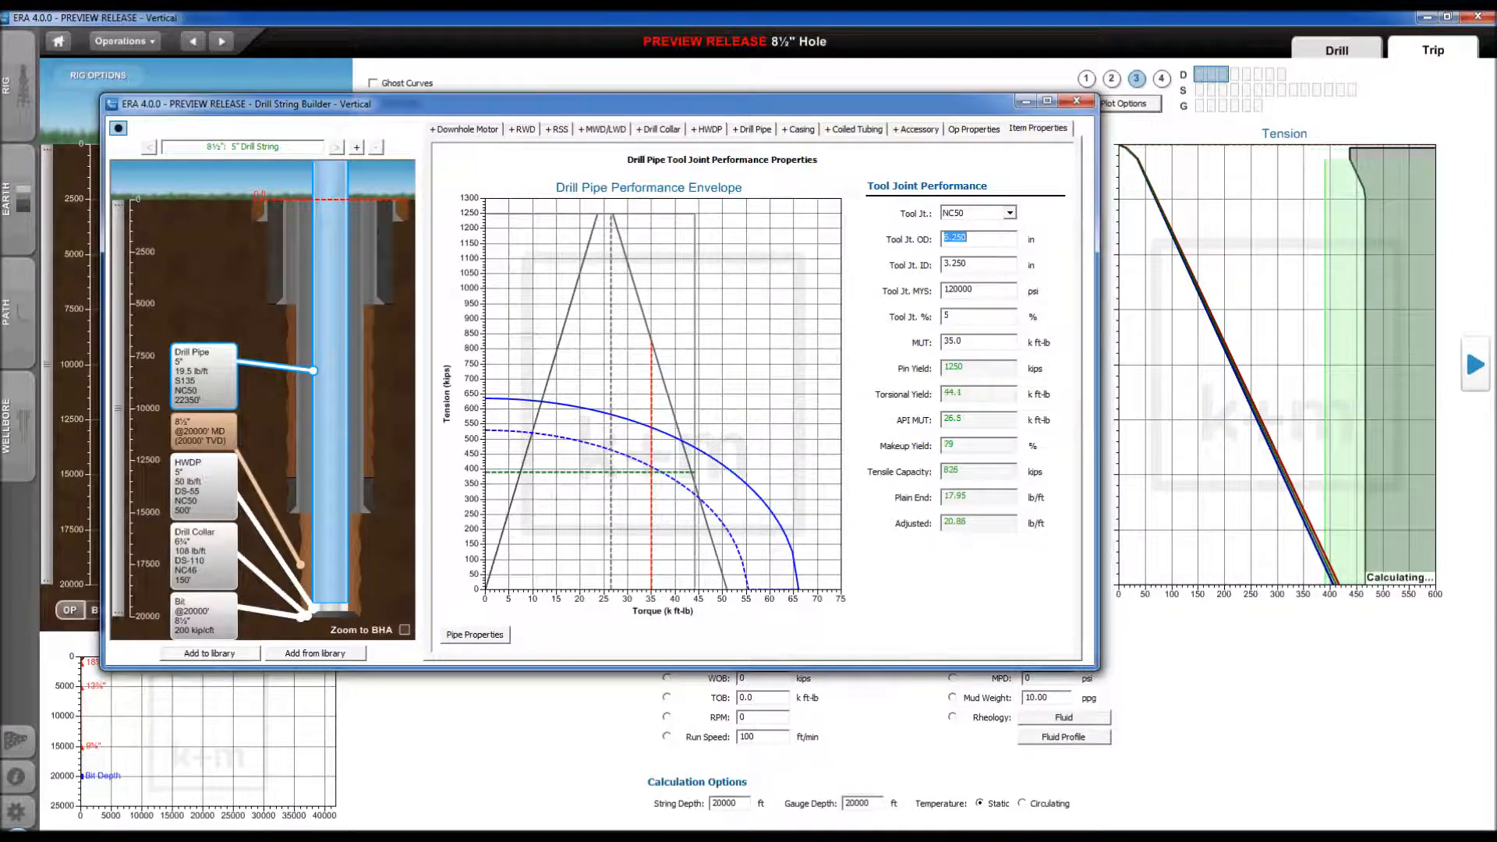
mouse_move(682, 492)
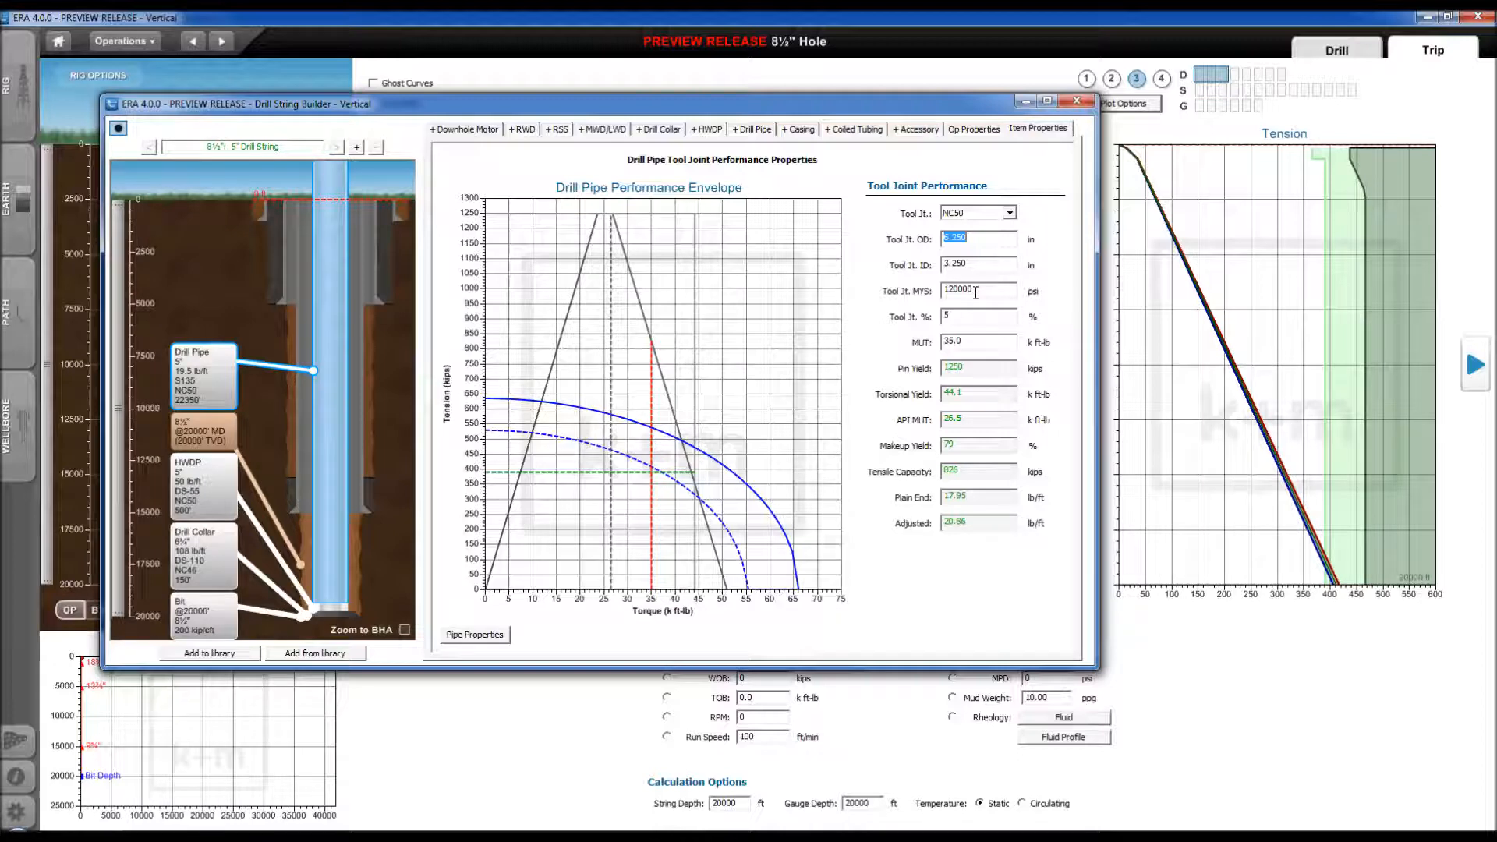
Step: Set the tool joint OD back to 6.625 in
drag(952, 239, 981, 239)
text(625)
key(Return)
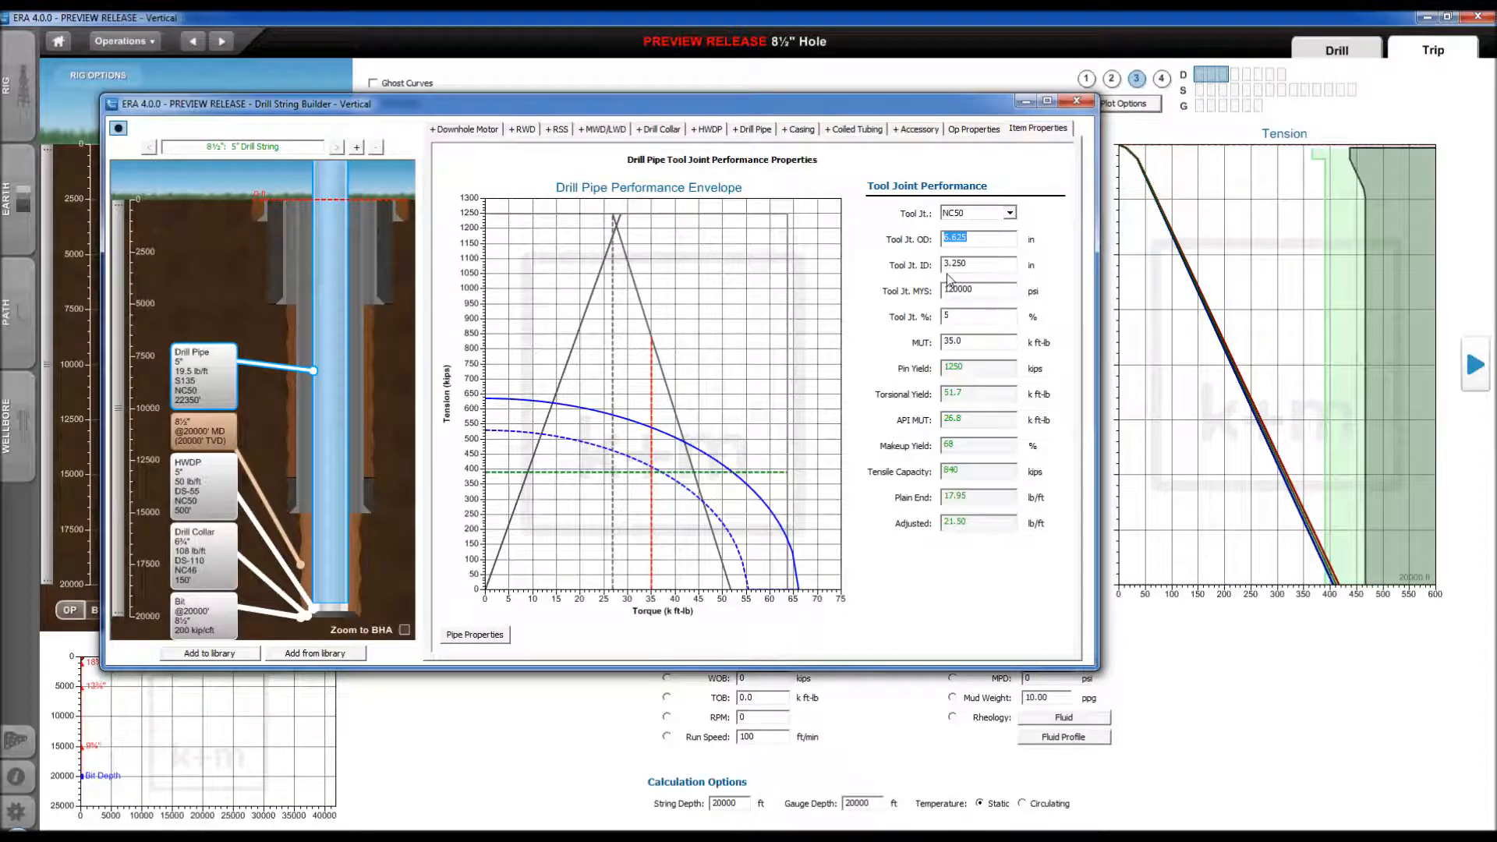
Step: Set the tool joint ID to 2.750 in and the tool joint MYS to 135000 psi
drag(976, 263, 938, 264)
text(2.750)
key(Return)
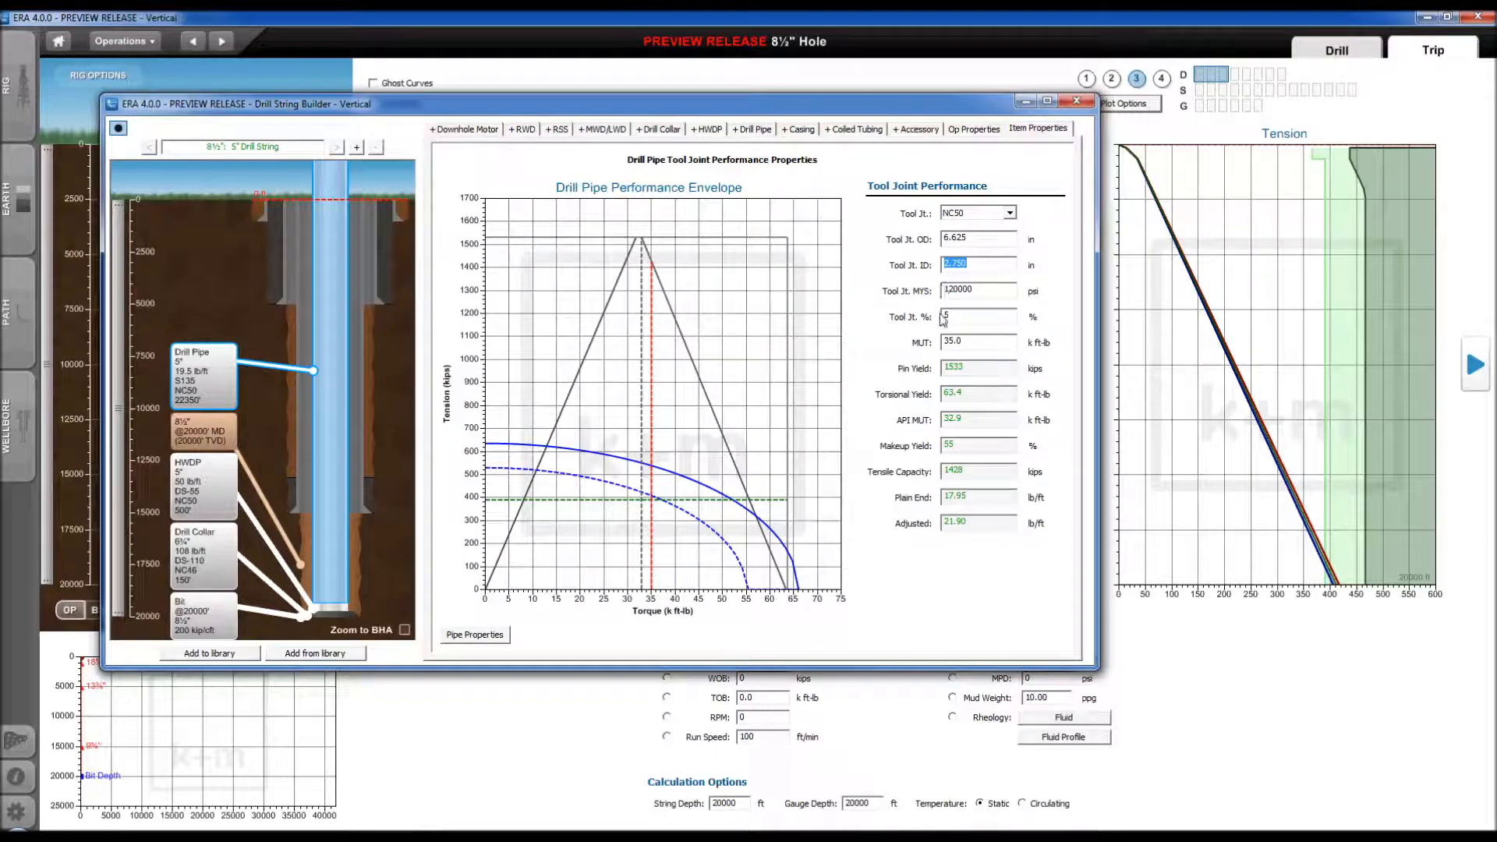
click(951, 290)
drag(948, 290, 957, 286)
text(35)
key(Return)
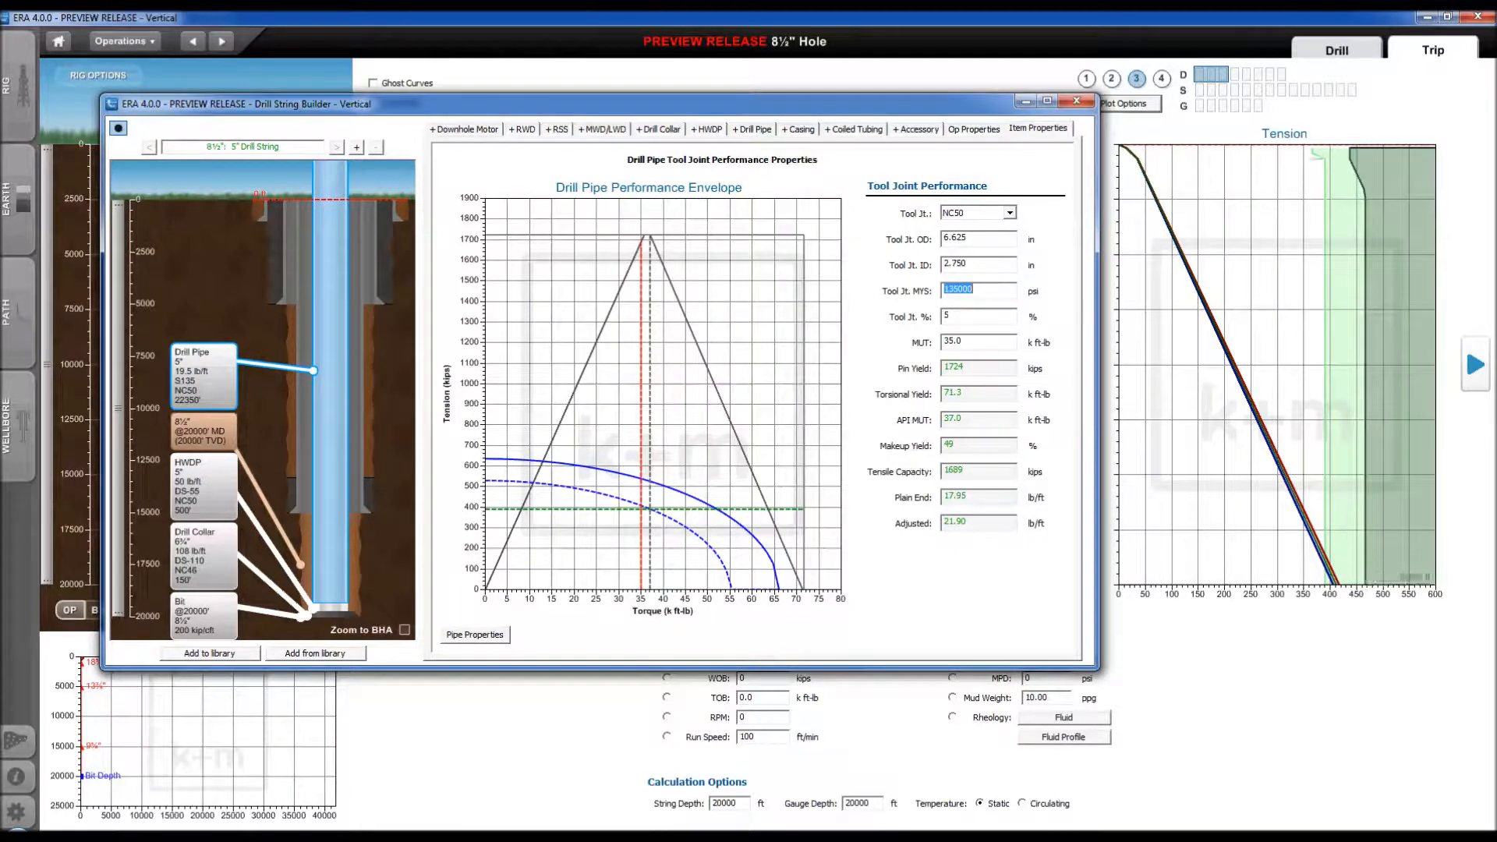
Step: Set the tool joint's make-up torque (MUT) to 40 k ft-lb and return to the pipe properties
click(972, 341)
drag(963, 343, 940, 343)
text(40)
key(Return)
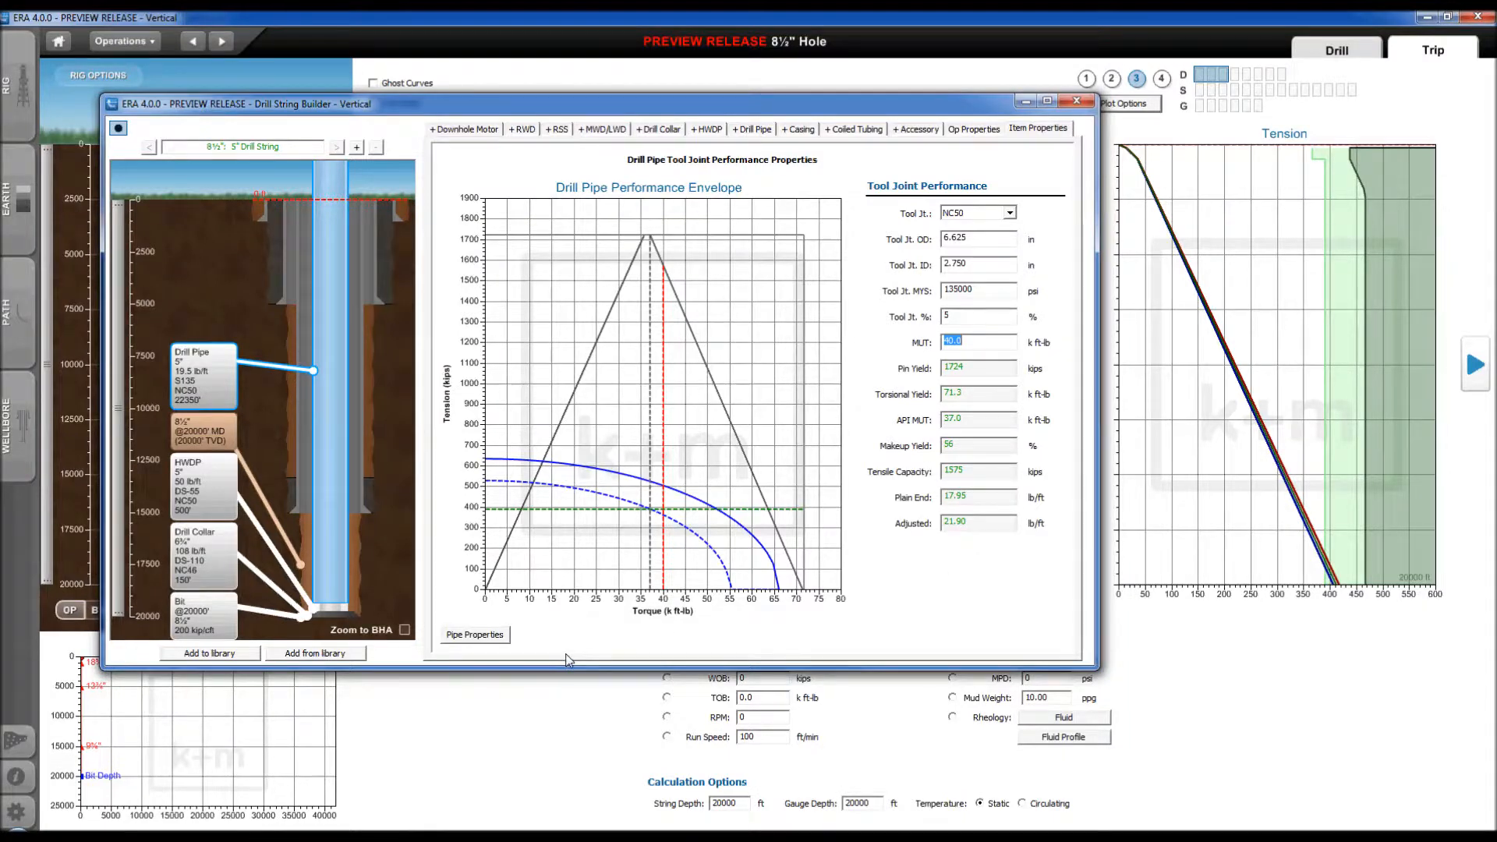
click(460, 634)
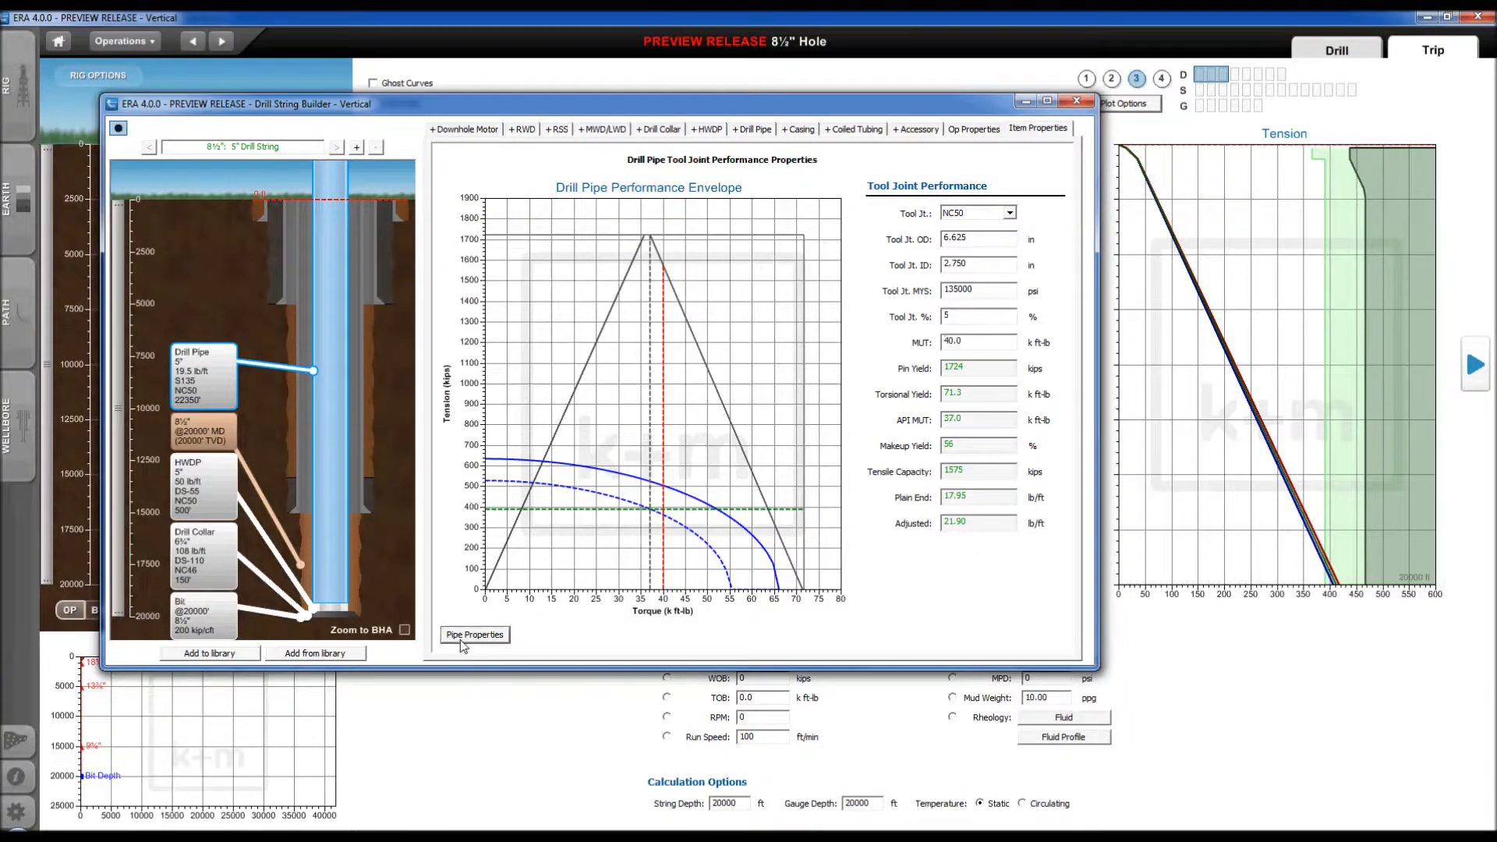